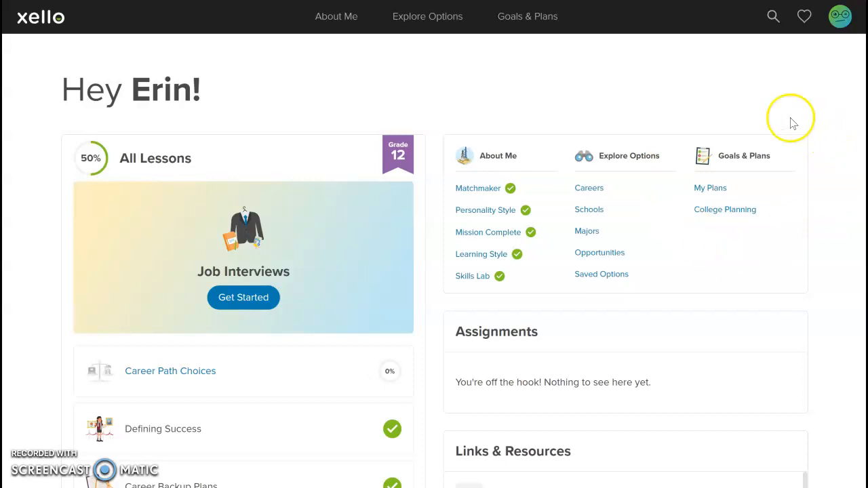
# Open College Planning from the dashboard, look over the page, and go to College Applications.
pyautogui.click(742, 213)
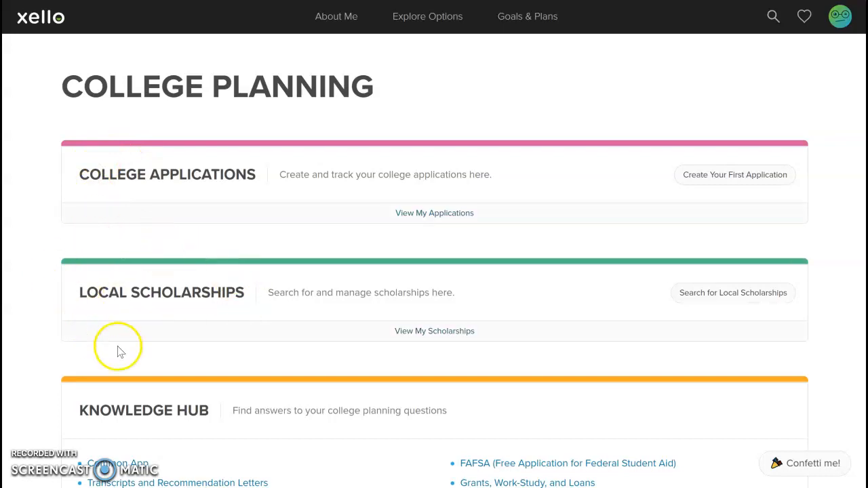
pyautogui.scroll(-2, 55, 332)
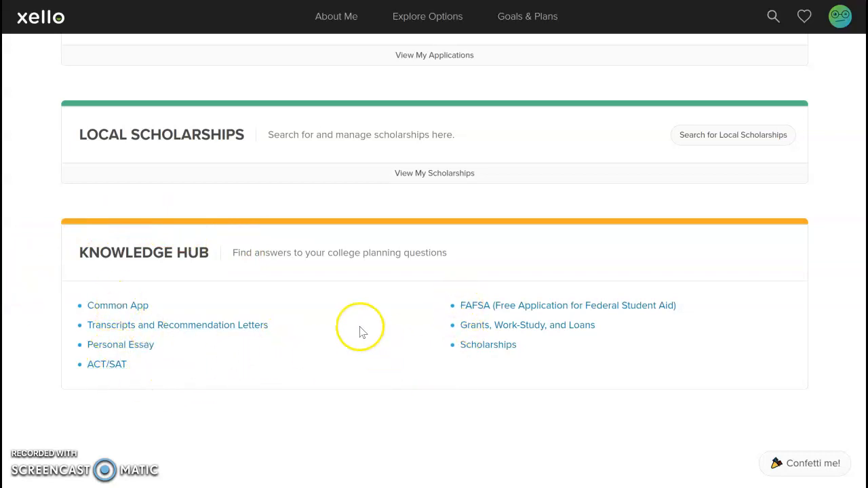
pyautogui.scroll(2, 360, 328)
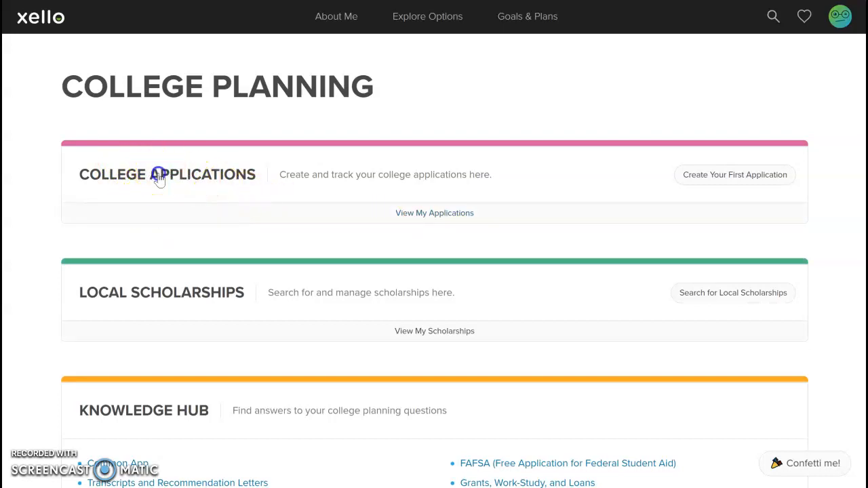
pyautogui.click(160, 178)
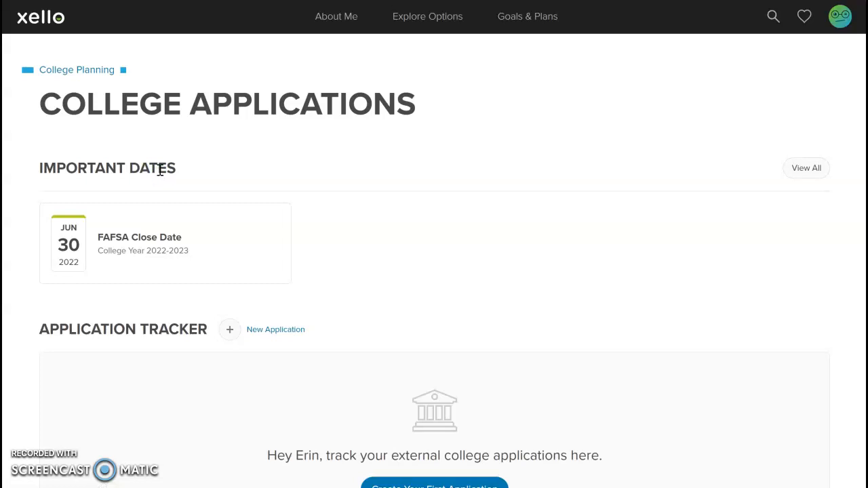
# Start a new application and select New York University after searching 'New York u'.
pyautogui.scroll(-2, 371, 151)
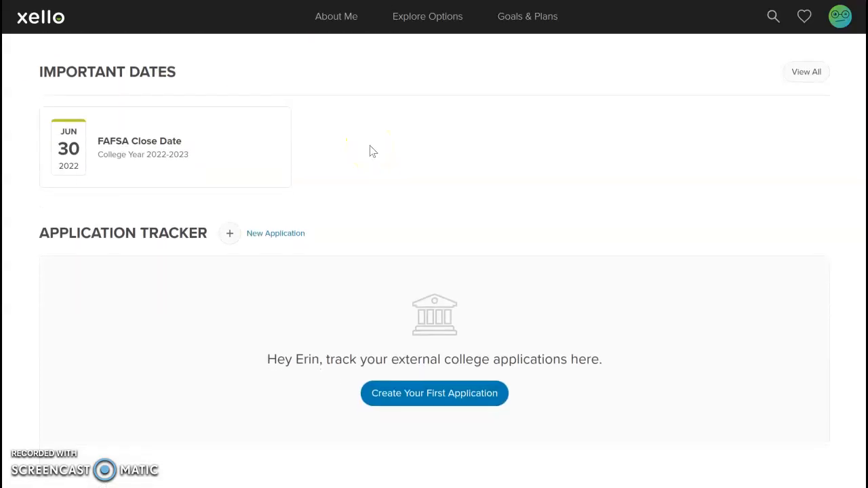
pyautogui.click(231, 236)
pyautogui.click(209, 150)
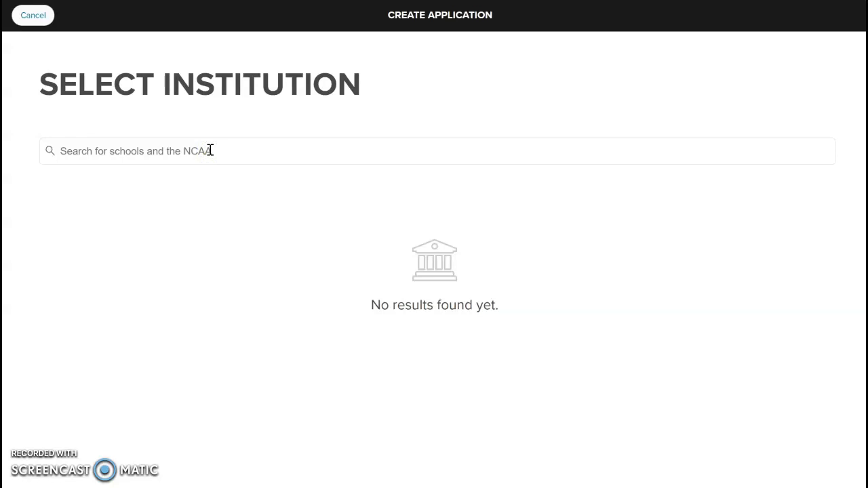
pyautogui.click(161, 147)
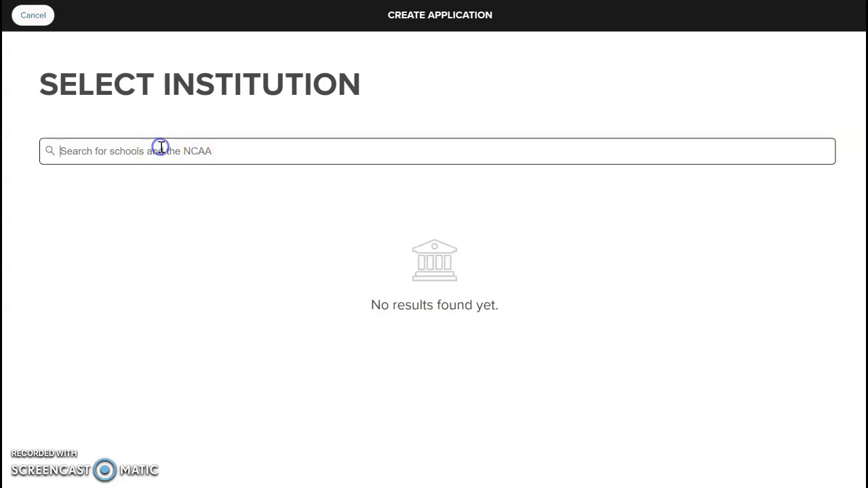
pyautogui.write('New Yo')
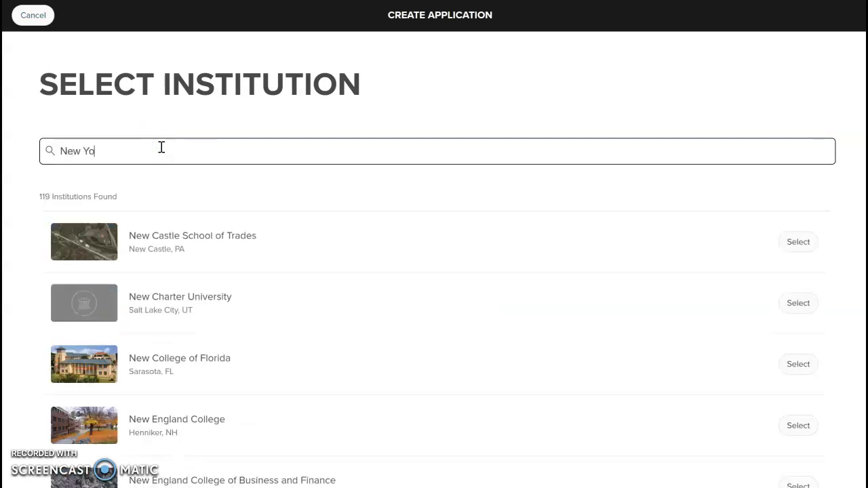
pyautogui.write('rk u')
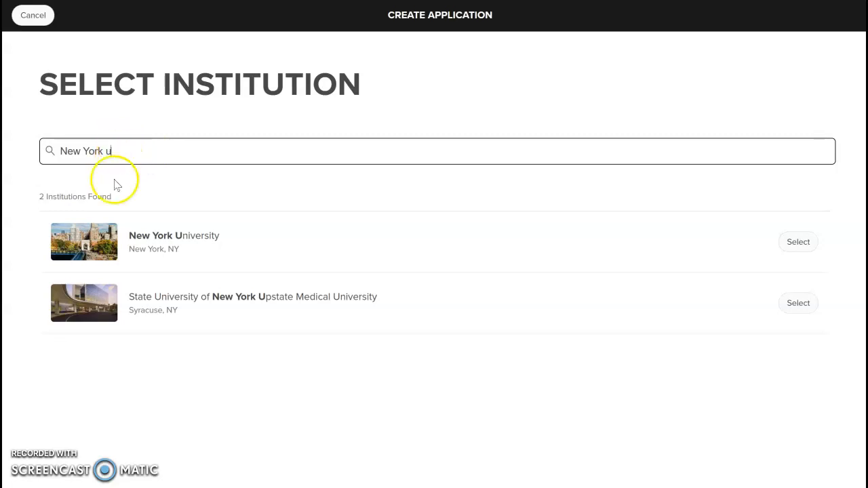
pyautogui.click(93, 246)
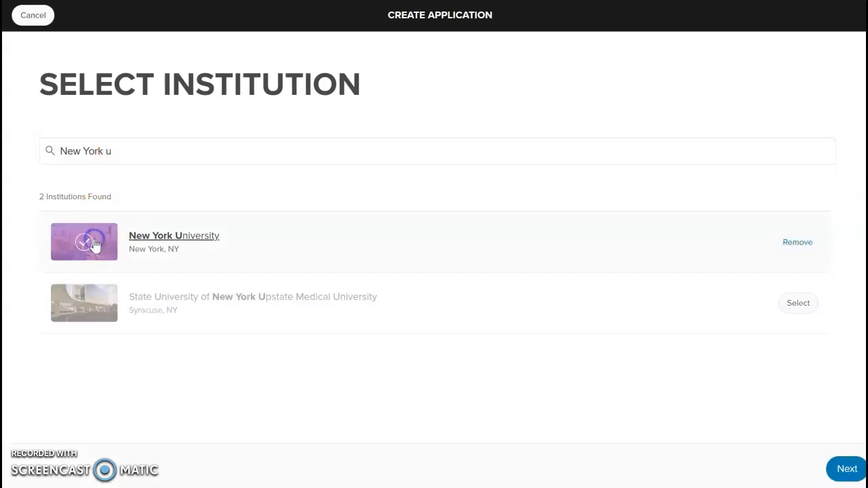
# Set the NYU application to Regular Decision with a 01/01/2022 deadline and create it.
pyautogui.click(846, 470)
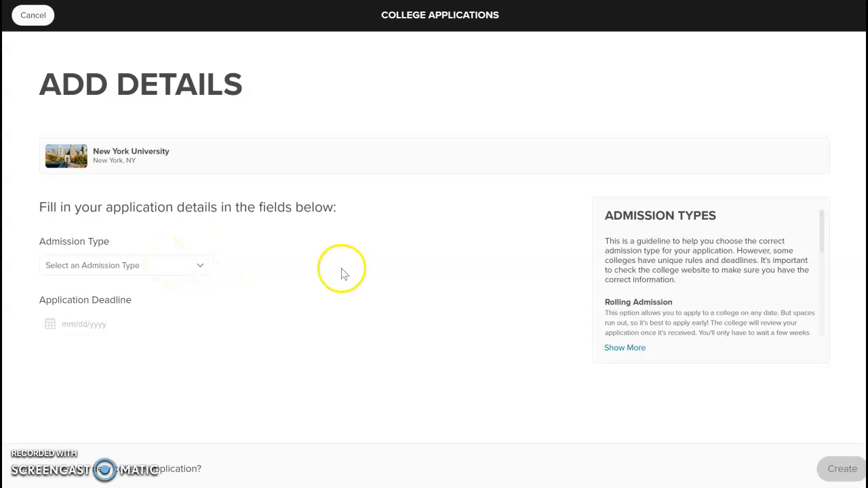
pyautogui.scroll(-3, 694, 300)
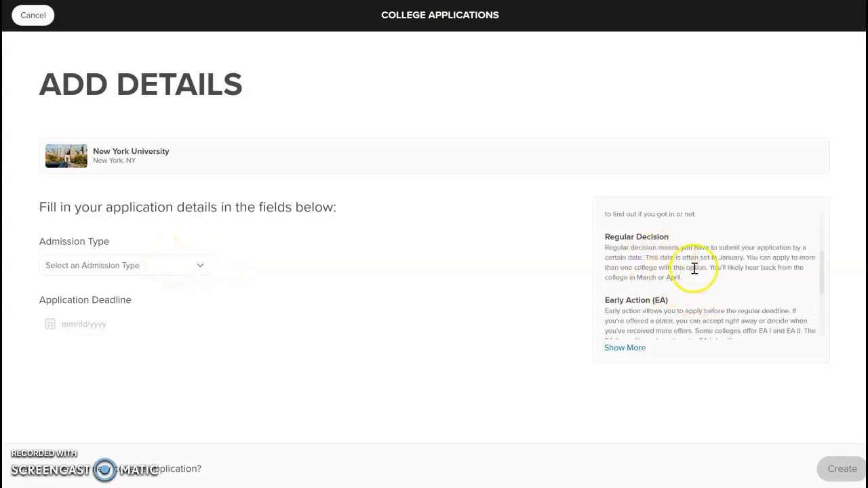
pyautogui.scroll(2, 672, 258)
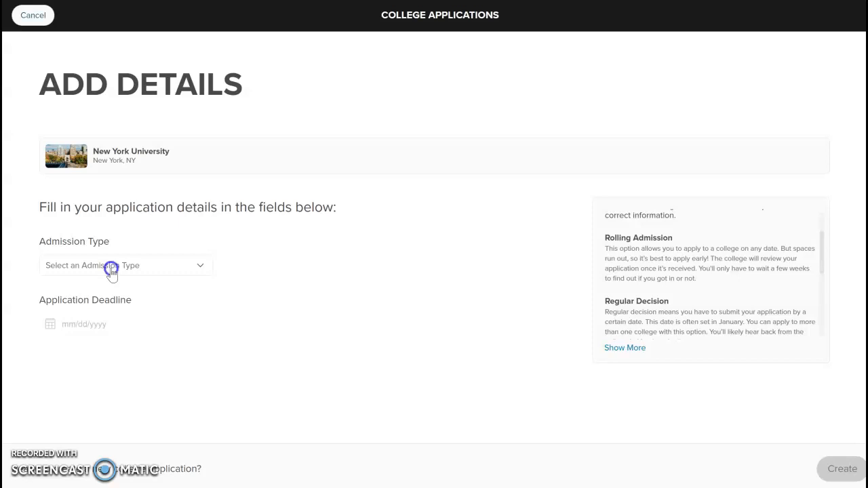
pyautogui.click(111, 271)
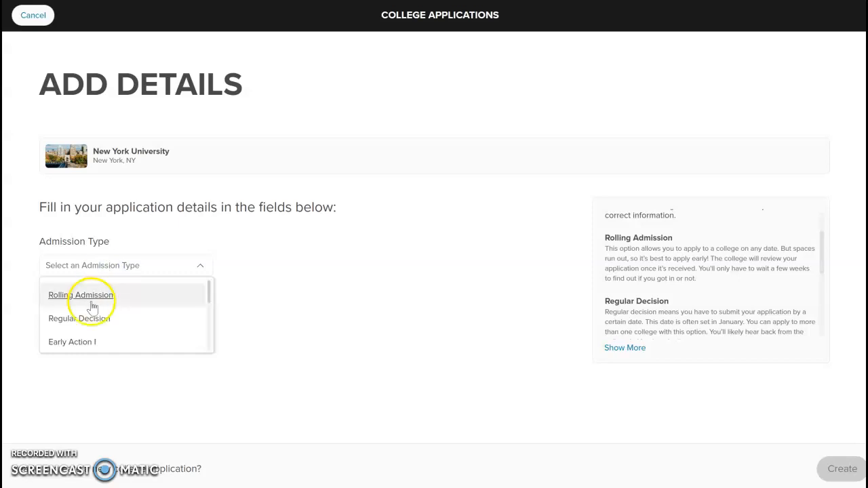
pyautogui.click(74, 320)
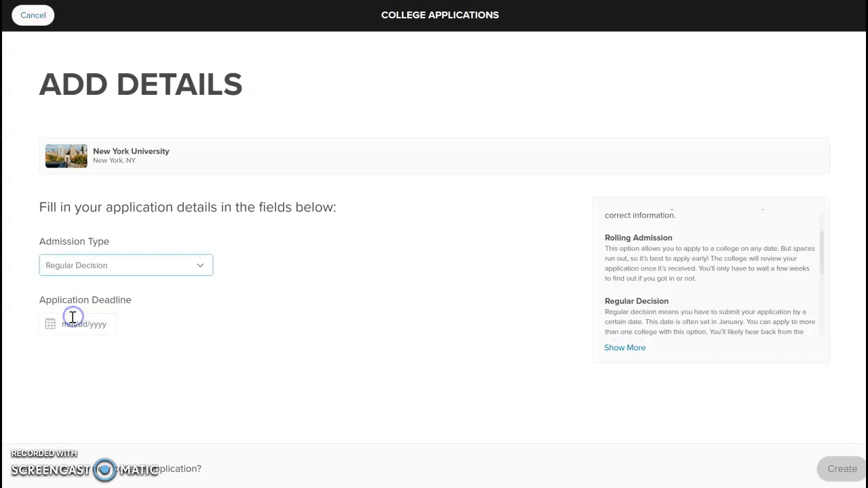
pyautogui.click(84, 322)
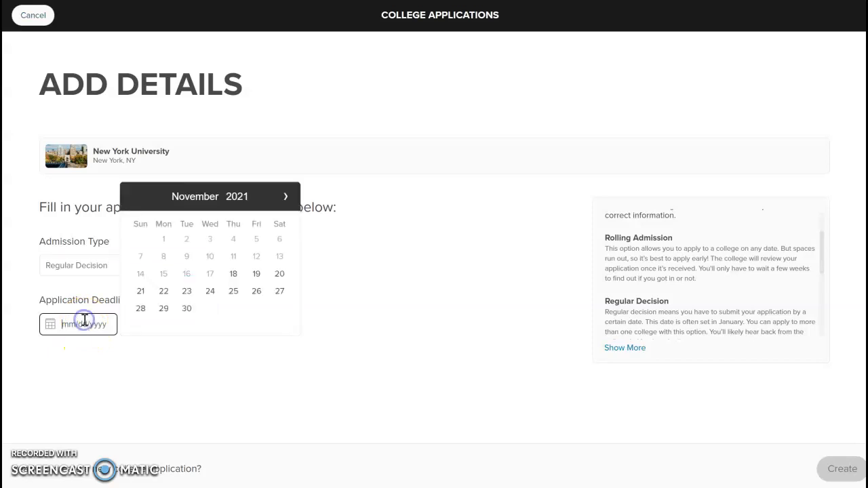
pyautogui.click(289, 196)
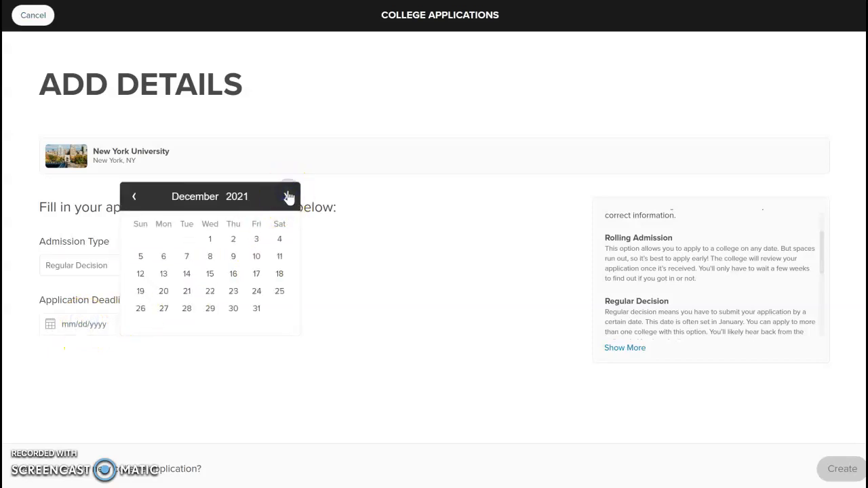
pyautogui.click(288, 197)
pyautogui.click(280, 239)
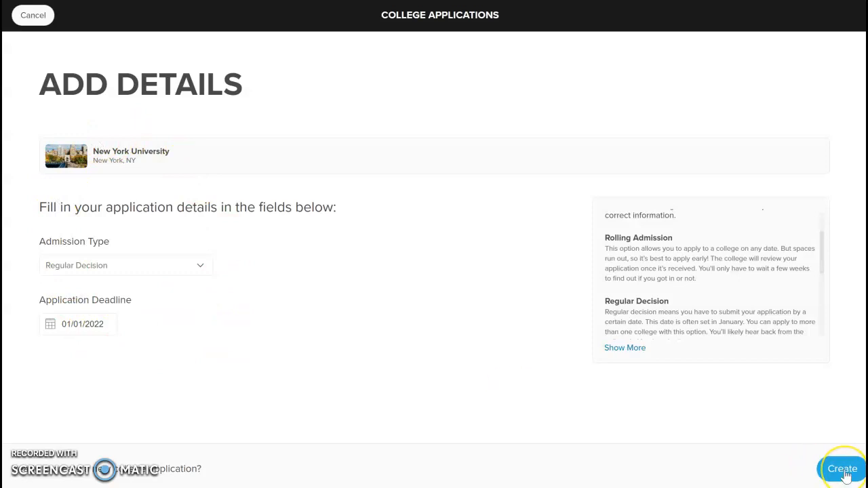
pyautogui.click(843, 470)
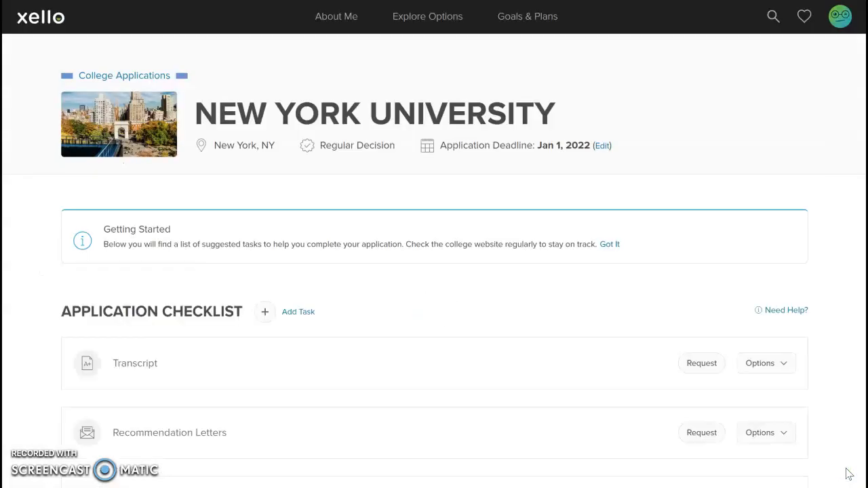
pyautogui.scroll(-3, 784, 352)
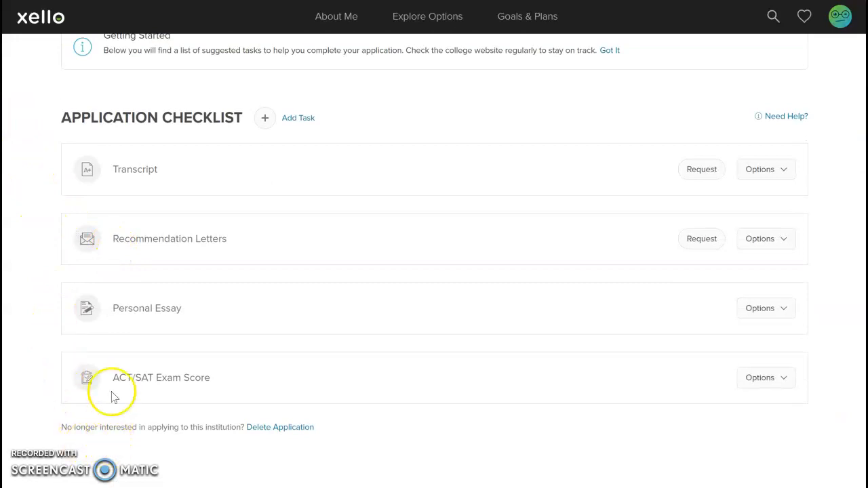
pyautogui.scroll(2, 268, 299)
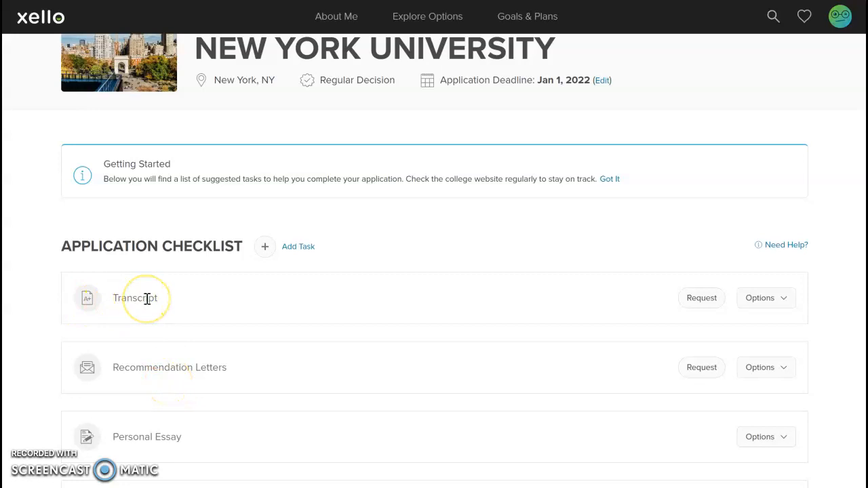
pyautogui.scroll(1, 163, 271)
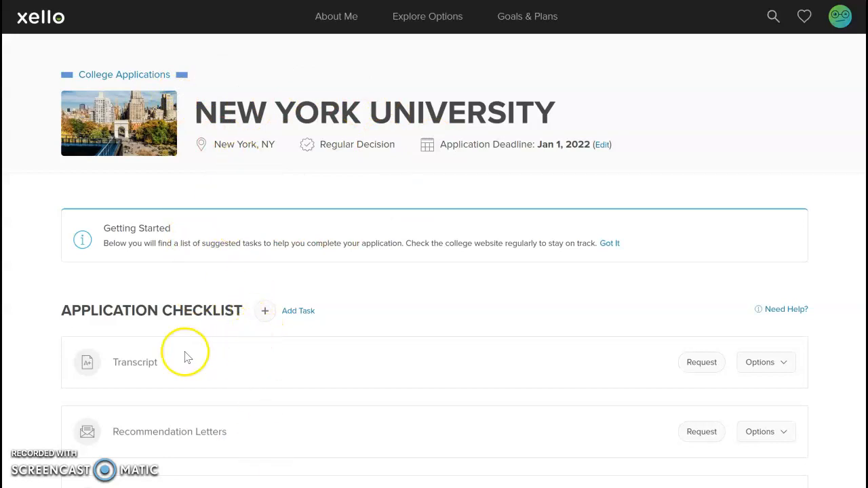
# Request the NYU transcript from the high school and give the task a Dec 1, 2021 due date.
pyautogui.click(703, 367)
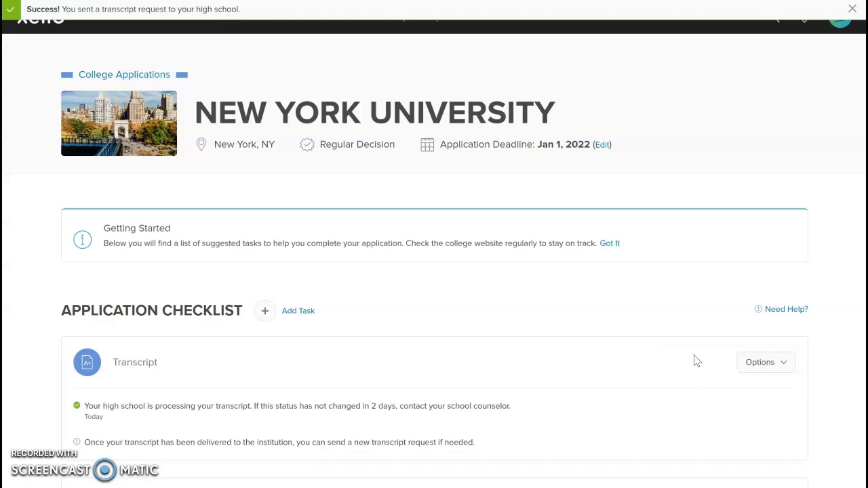
pyautogui.click(701, 353)
pyautogui.click(765, 369)
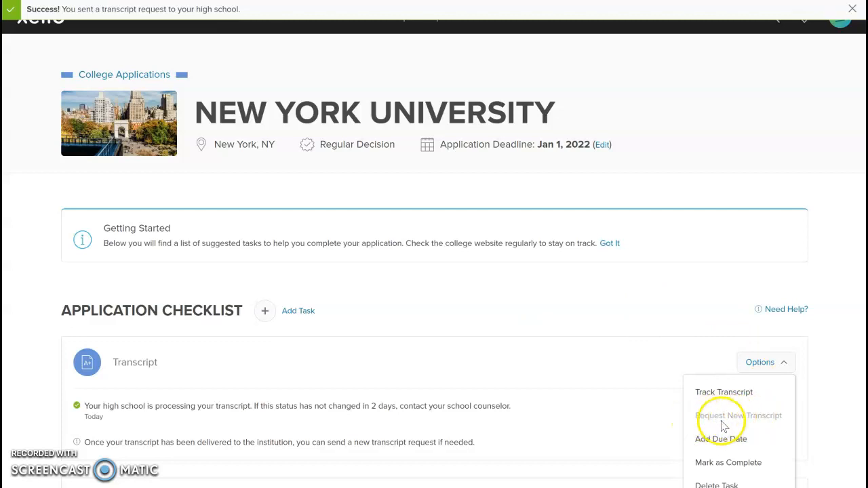
pyautogui.click(724, 440)
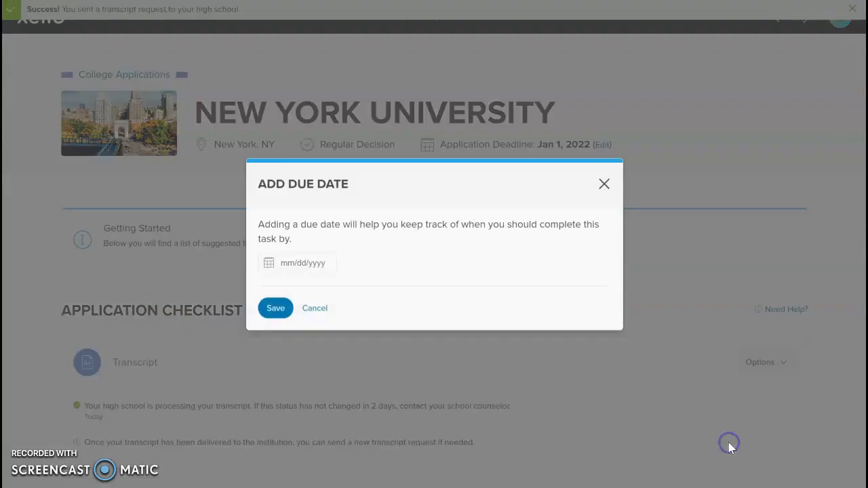
pyautogui.click(302, 264)
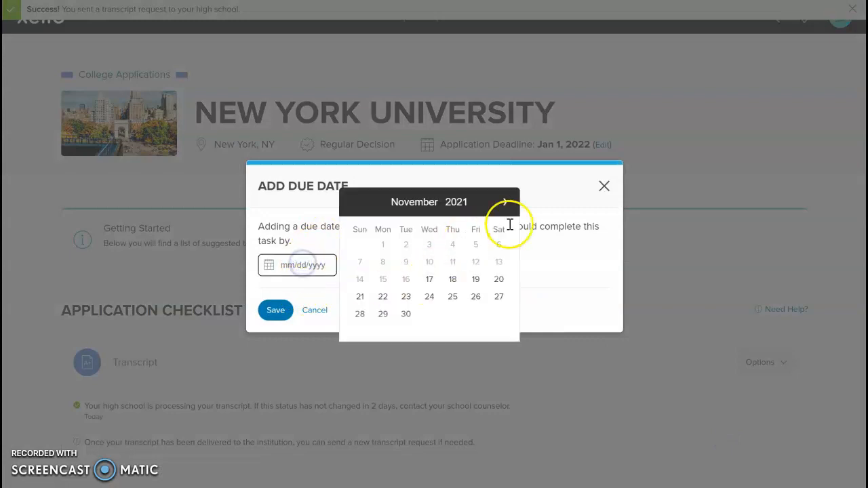
pyautogui.click(509, 203)
pyautogui.click(422, 238)
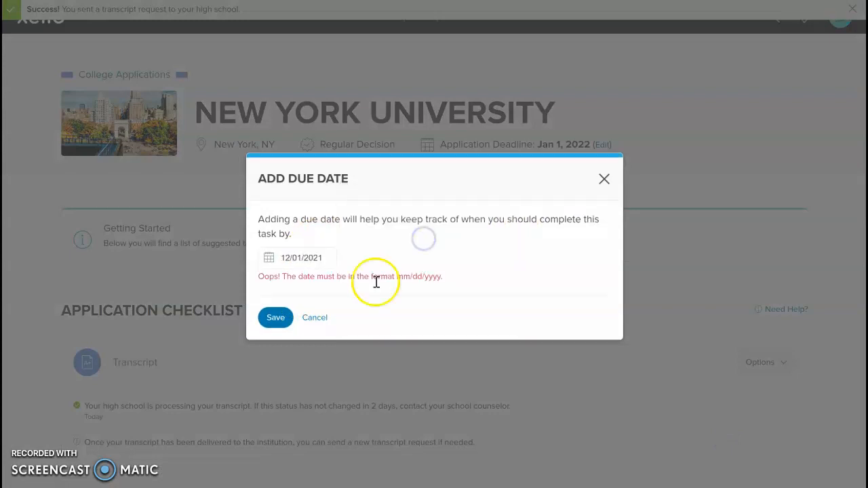
pyautogui.click(271, 319)
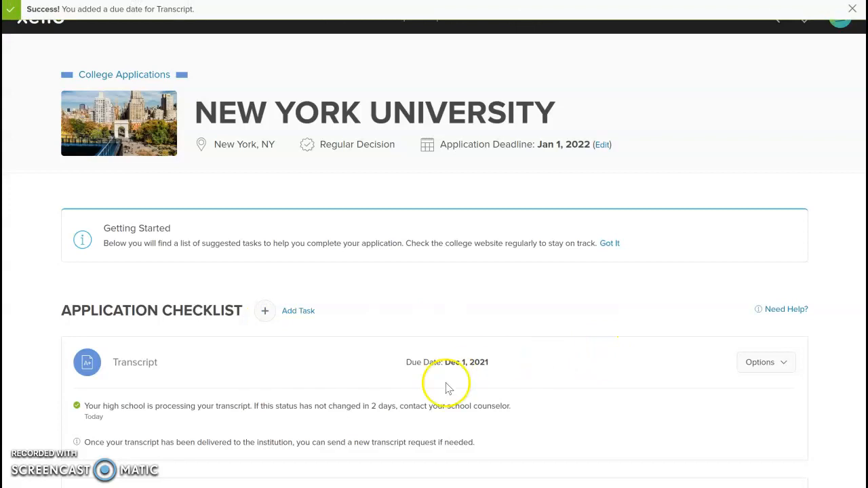
pyautogui.scroll(-3, 529, 375)
pyautogui.scroll(-1, 531, 375)
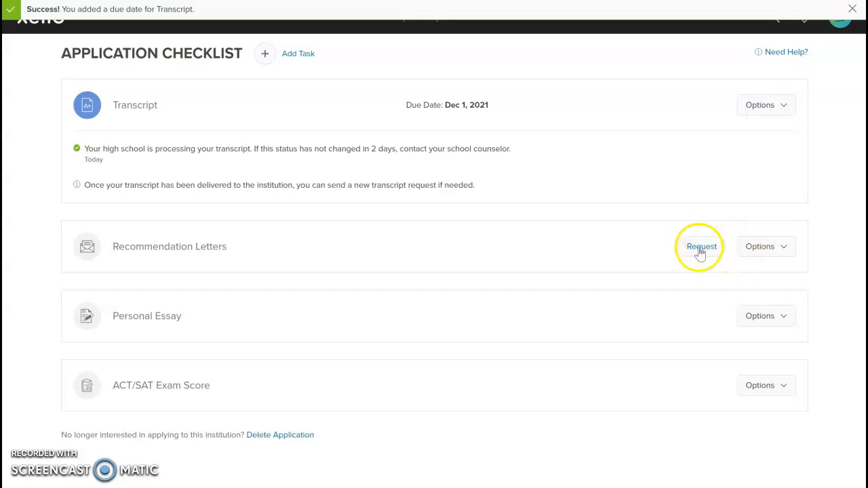
# Start an NYU recommendation request, enter the referrer's name and e-mail address, and continue.
pyautogui.click(700, 248)
pyautogui.click(248, 261)
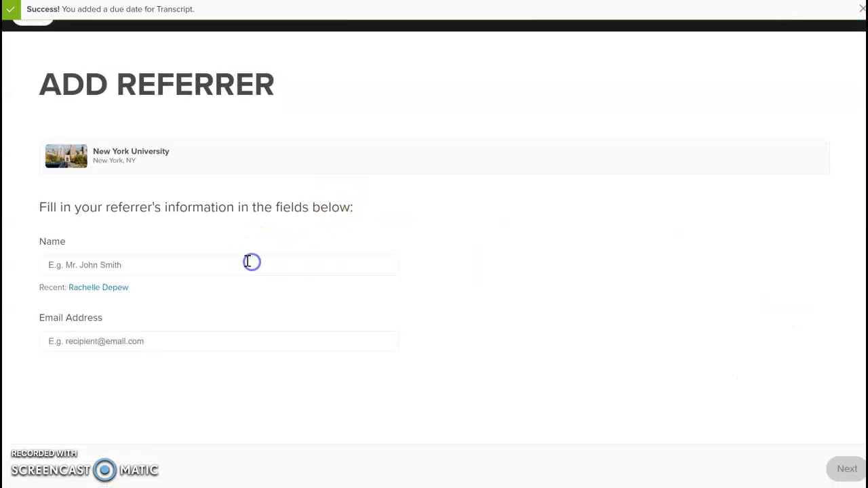
pyautogui.click(247, 261)
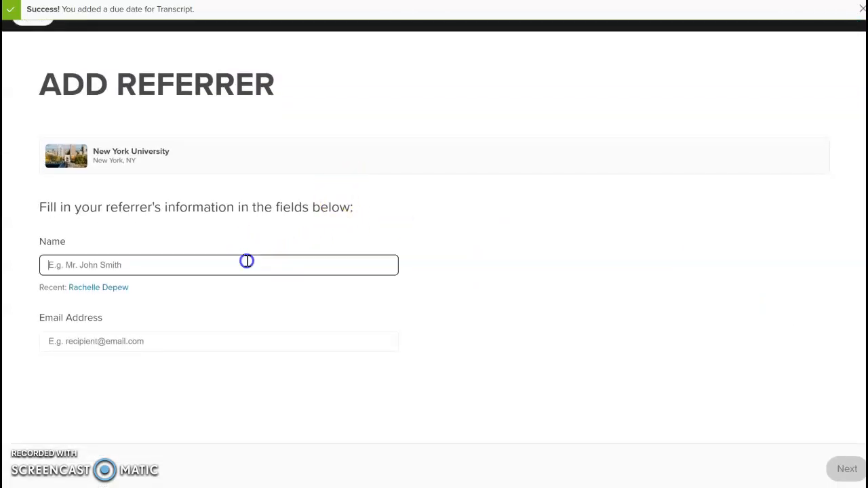
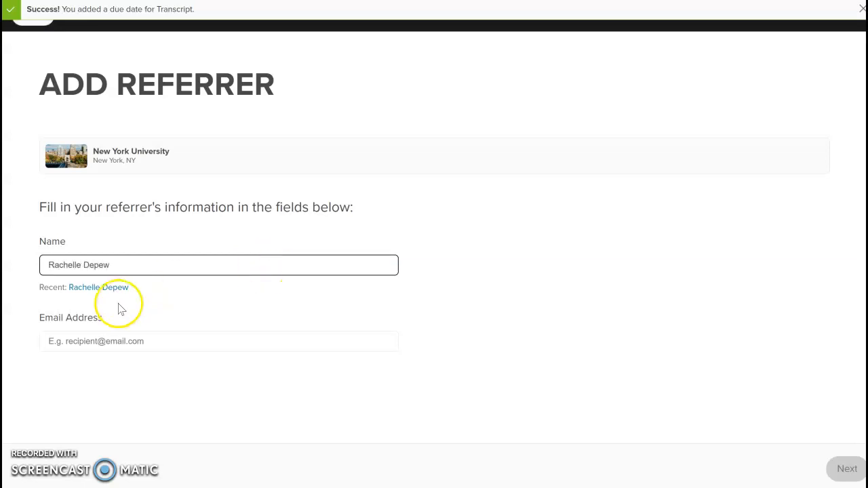
pyautogui.click(139, 342)
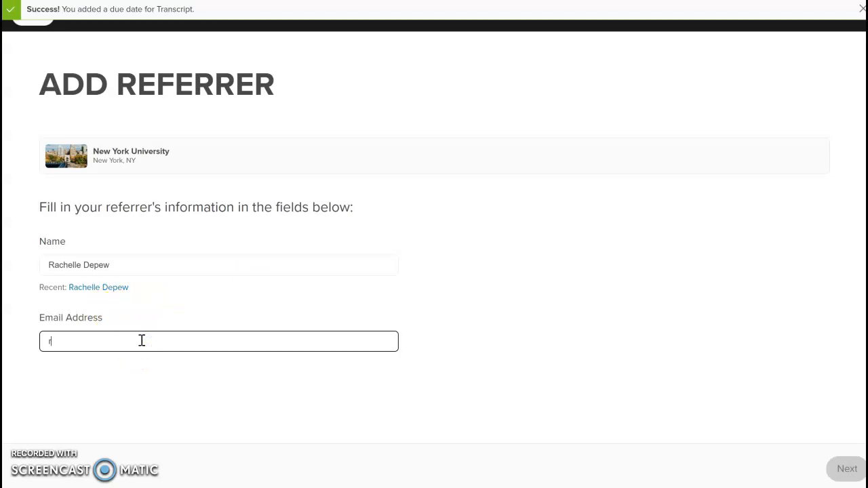
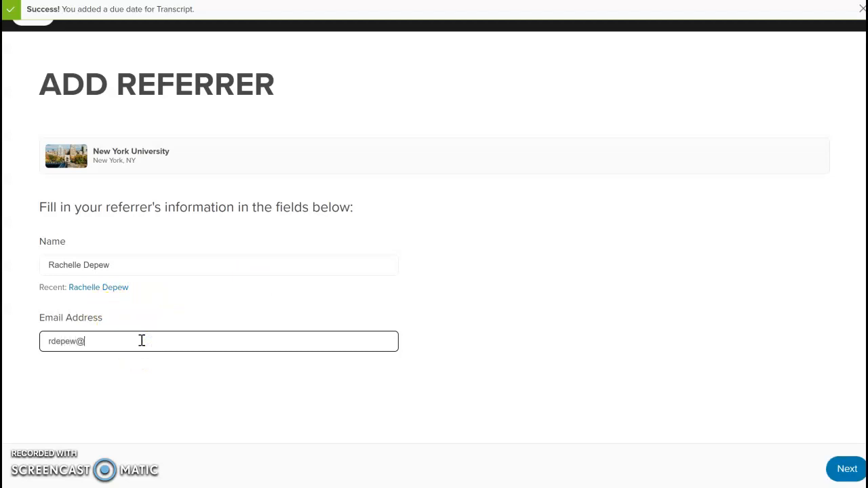
pyautogui.click(136, 336)
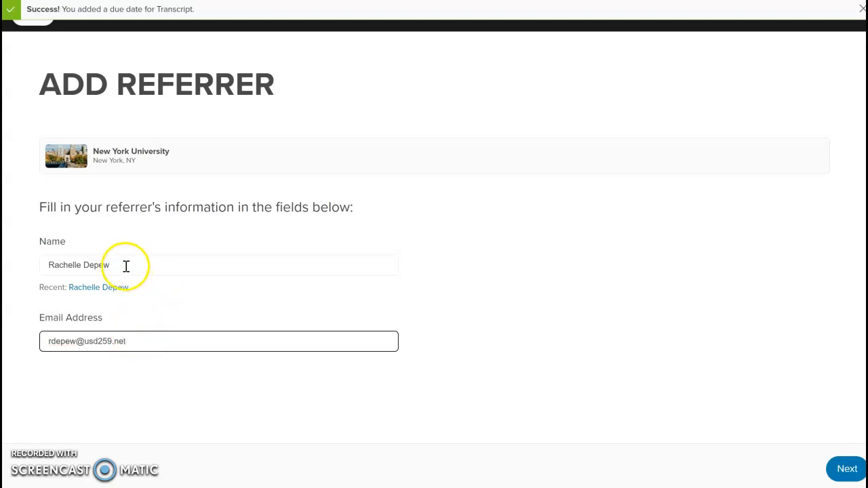
pyautogui.click(849, 471)
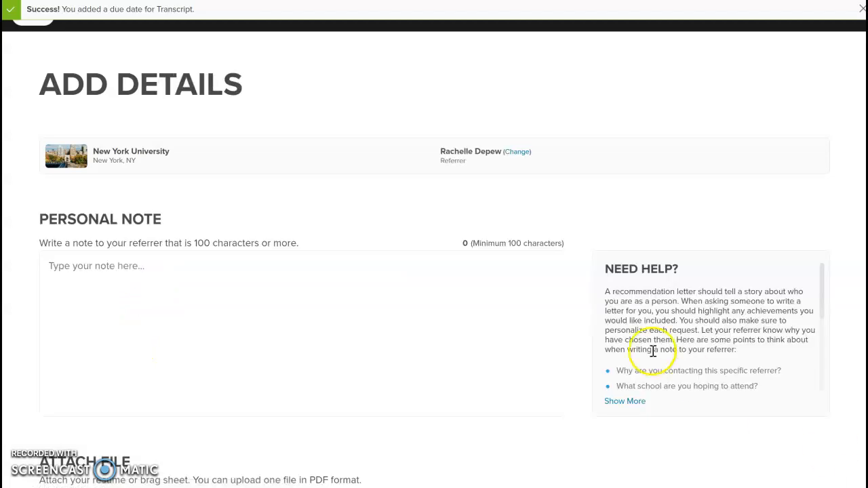
# Begin the personal note with a greeting to the referrer and a request for an NYU recommendation.
pyautogui.click(376, 270)
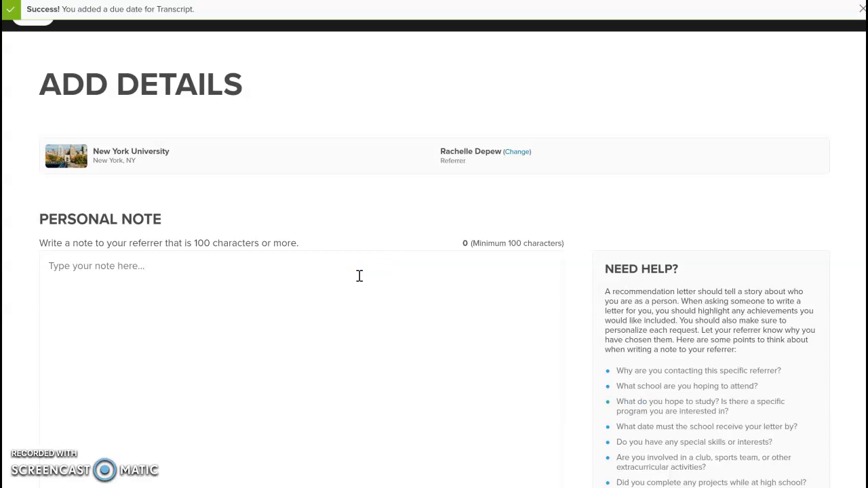
pyautogui.scroll(-2, 658, 301)
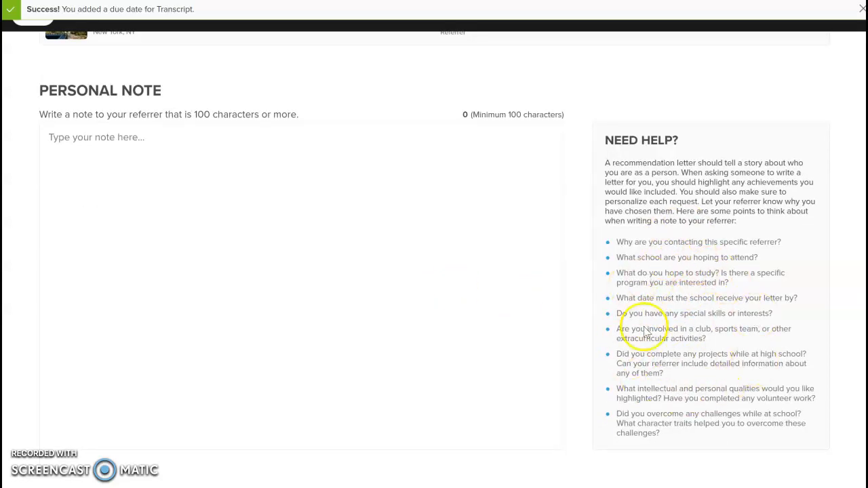
pyautogui.click(178, 150)
pyautogui.write('M')
pyautogui.press('BackSpace')
pyautogui.write('Dear ')
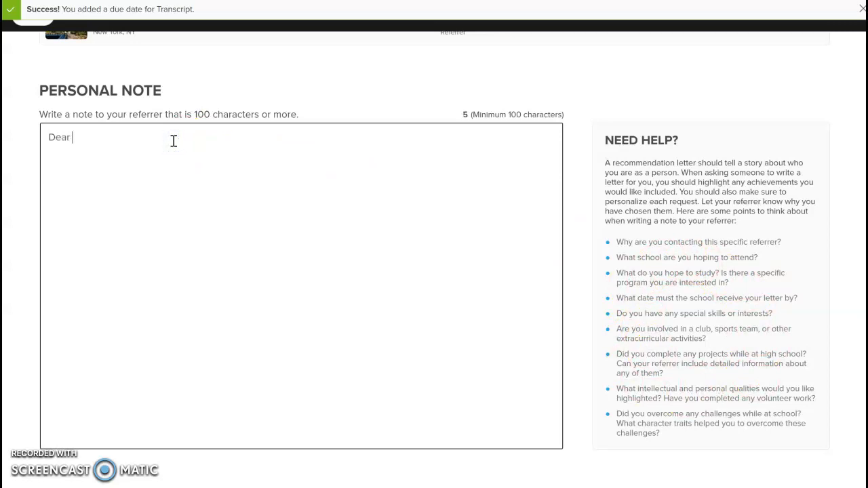
pyautogui.write('Ms. Depew,')
pyautogui.press('Return')
pyautogui.write('I am applying to NYU and would appre')
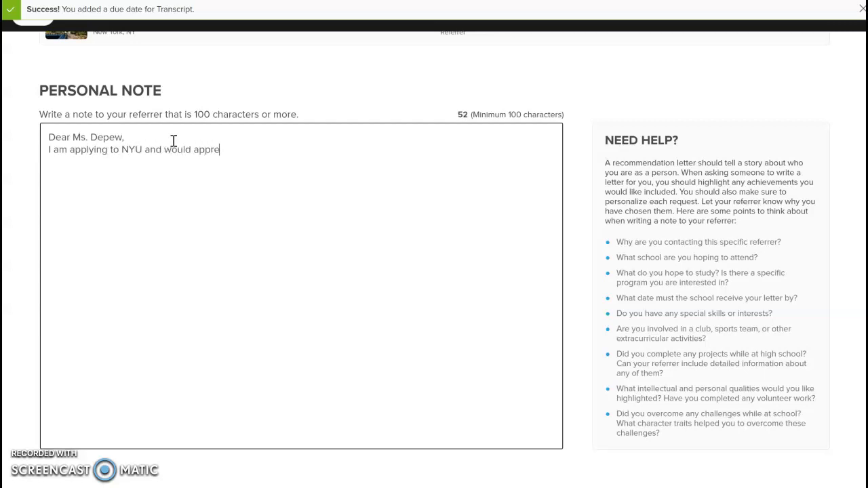
pyautogui.write('ciate a letter of recommendation from you')
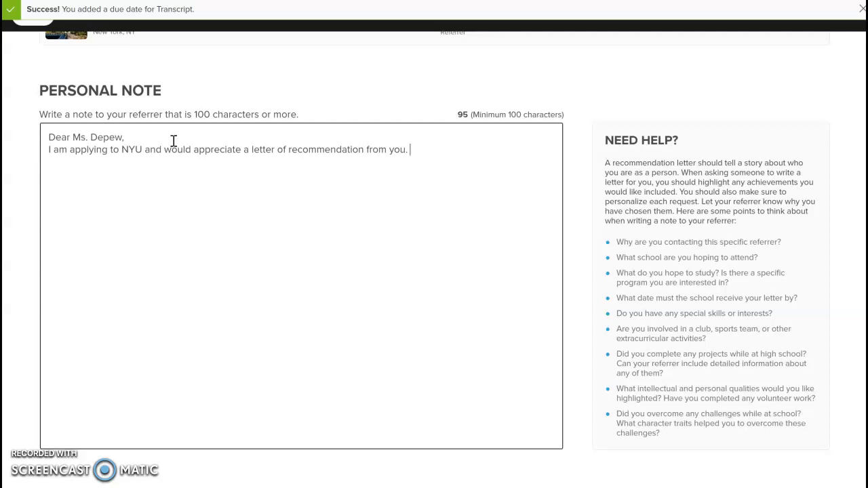
# Finish the note citing calculus class, student council, 3.6 GPA and accounting, sign it 'Sincerely,' with the student's name, and send.
pyautogui.write('. I was ')
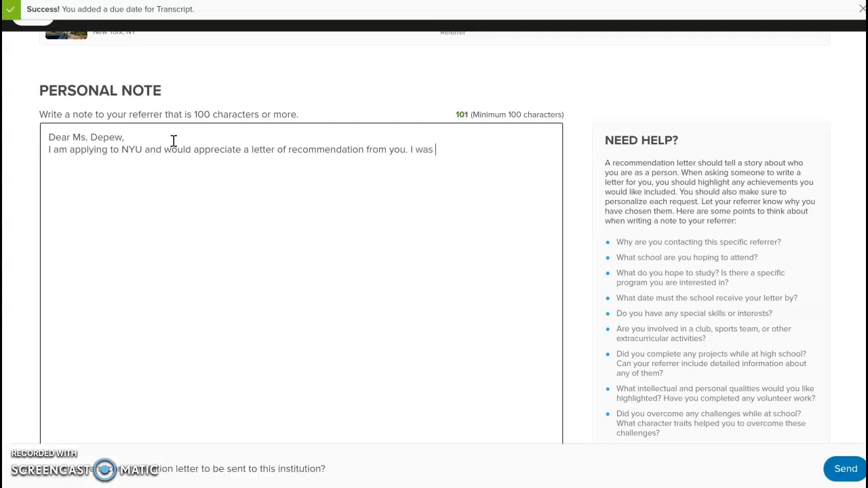
pyautogui.write('a student in your ')
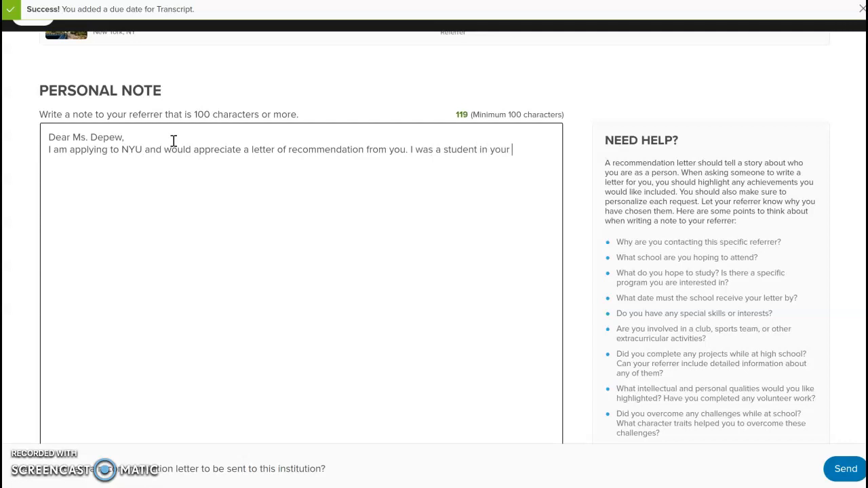
pyautogui.write('calculus class and a member of student council. ')
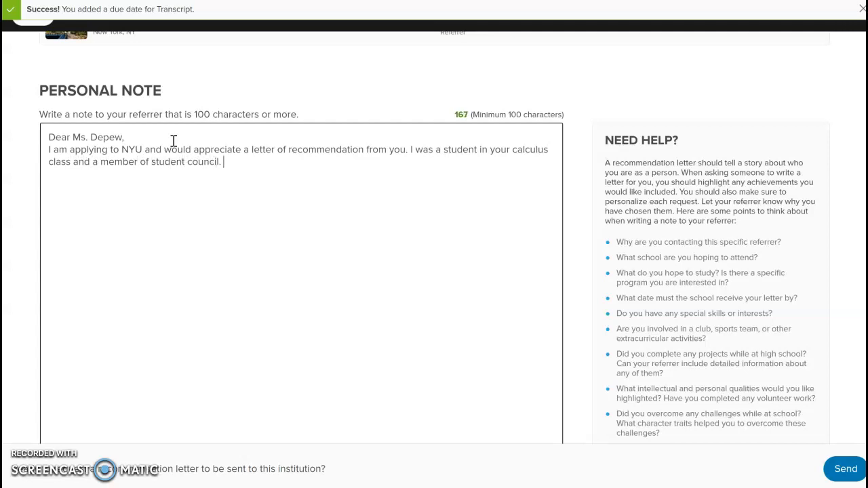
pyautogui.write('I have maintained a 3.6')
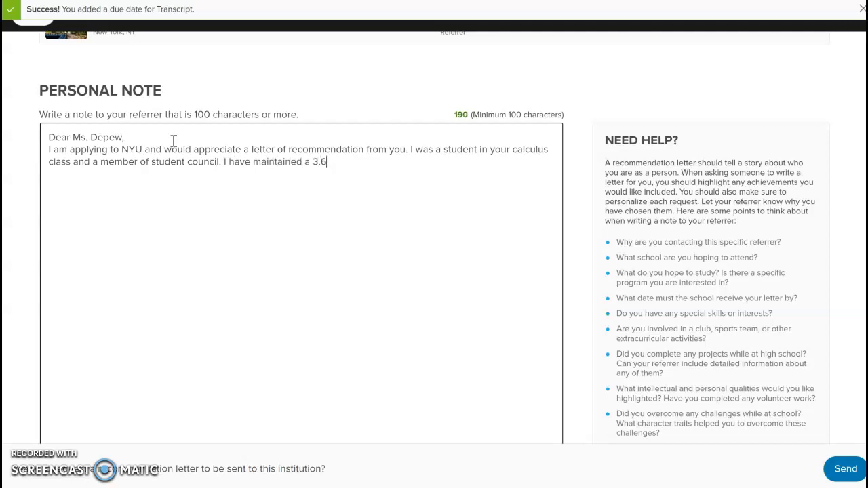
pyautogui.write(' GPA and am interest')
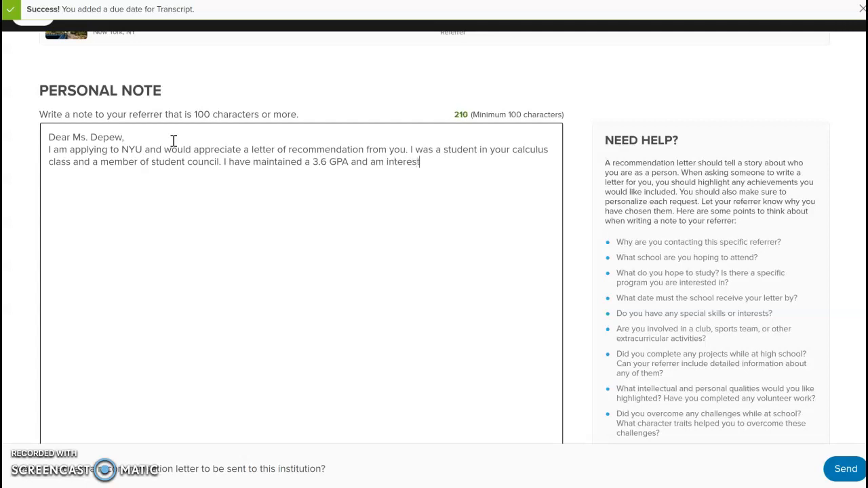
pyautogui.write('ed in pursuing a')
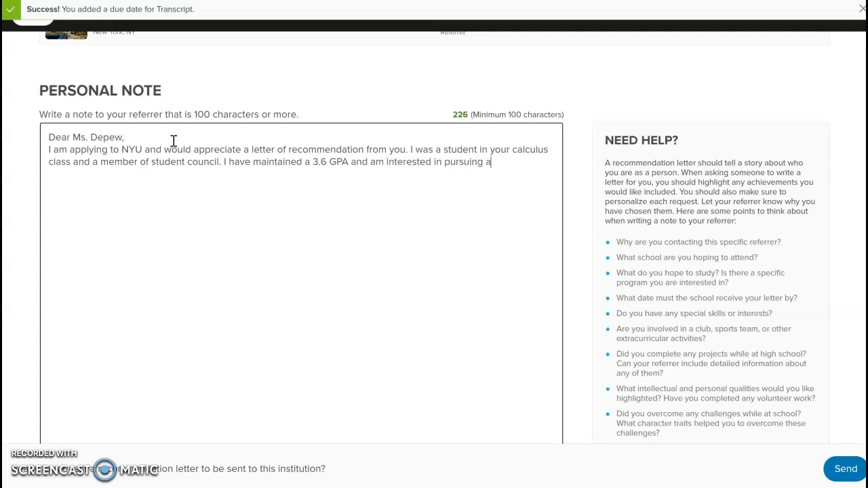
pyautogui.write('ccounting.')
pyautogui.press('Return')
pyautogui.write('Sincerely,')
pyautogui.press('Return')
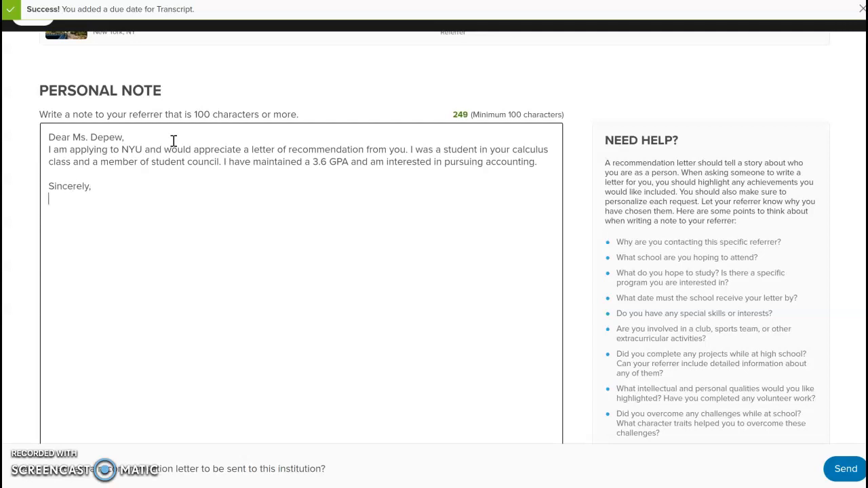
pyautogui.scroll(-1, 492, 293)
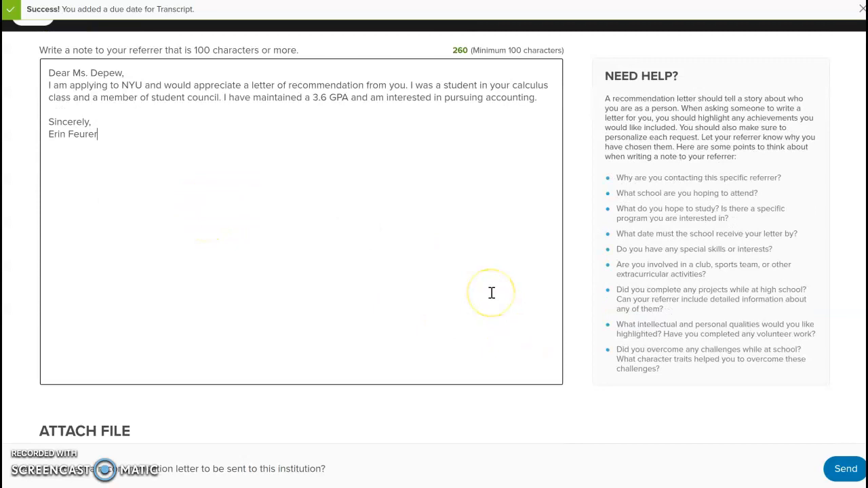
pyautogui.scroll(-1, 492, 292)
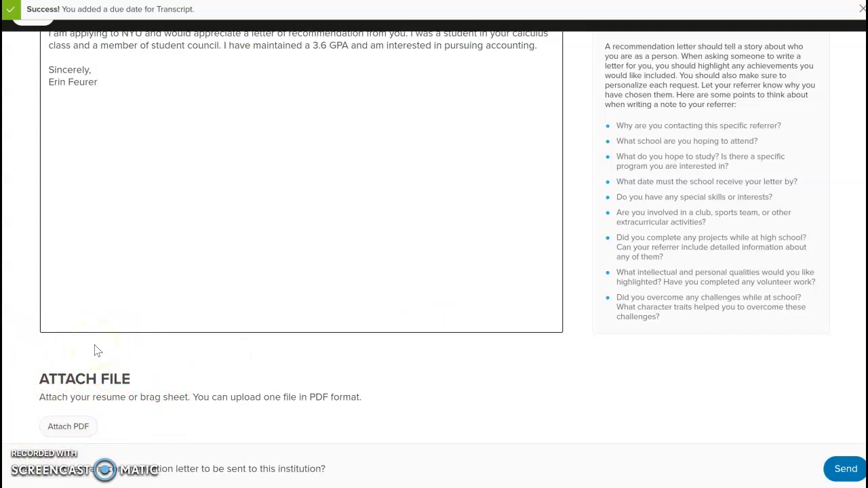
pyautogui.scroll(3, 171, 312)
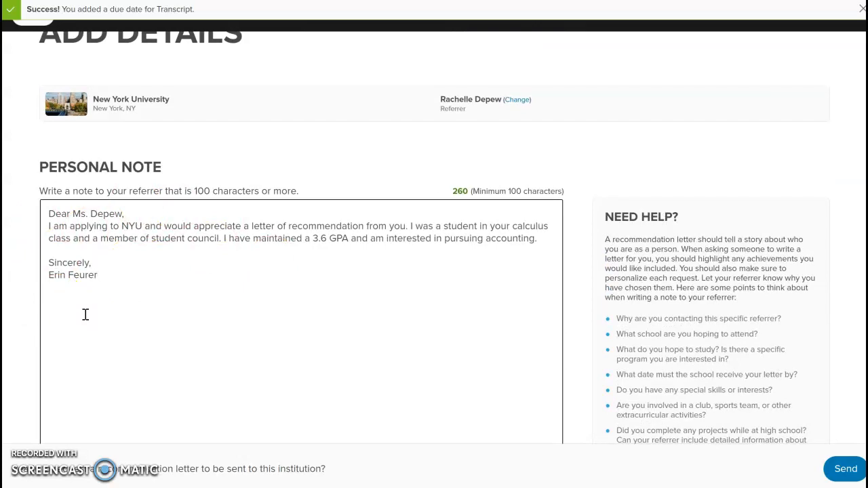
pyautogui.scroll(-3, 85, 314)
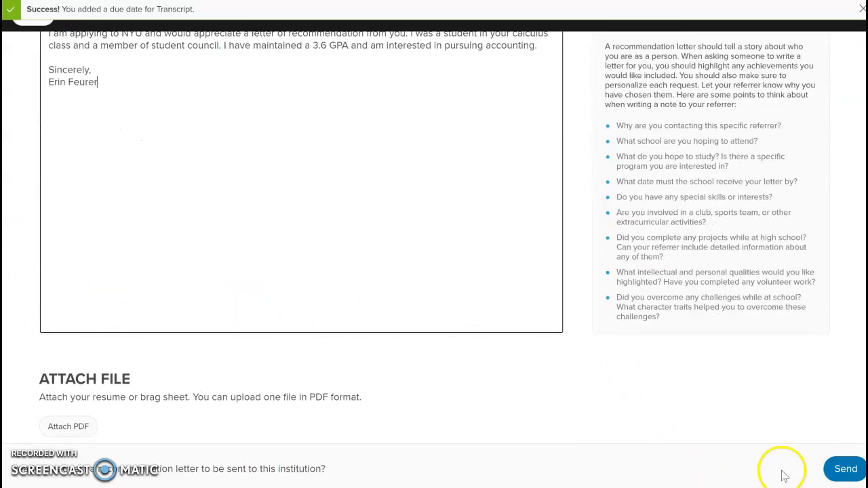
pyautogui.click(851, 472)
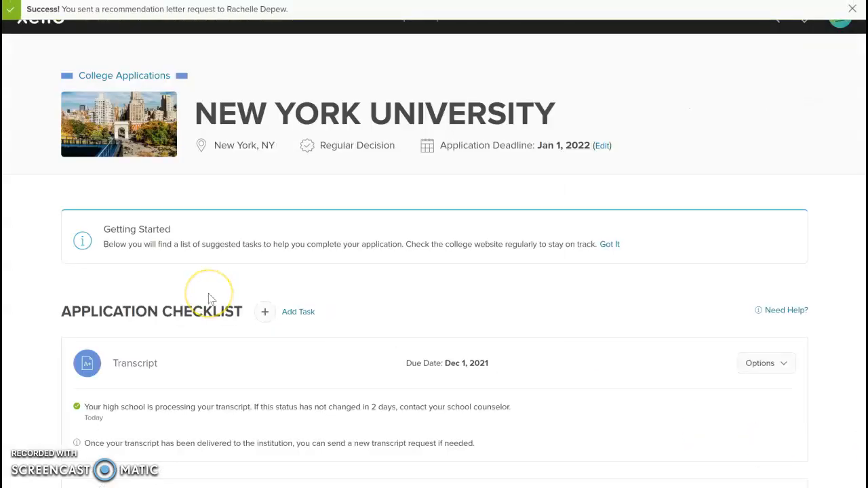
pyautogui.scroll(-3, 209, 298)
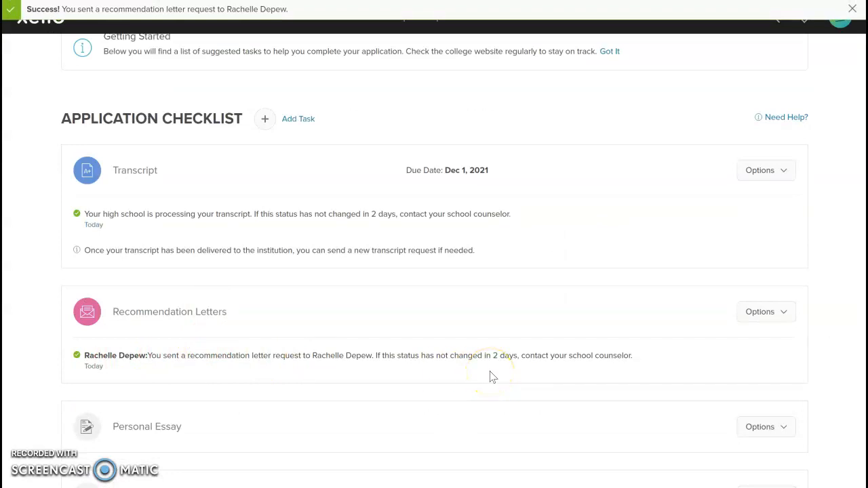
pyautogui.click(769, 312)
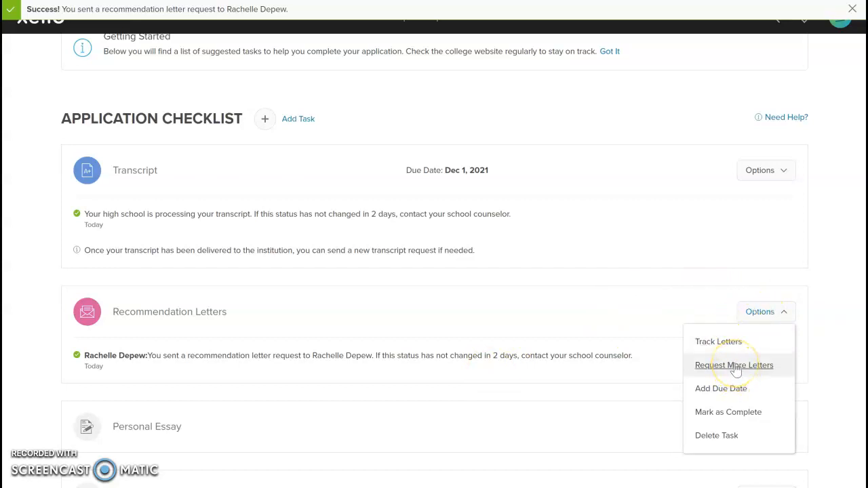
pyautogui.click(736, 367)
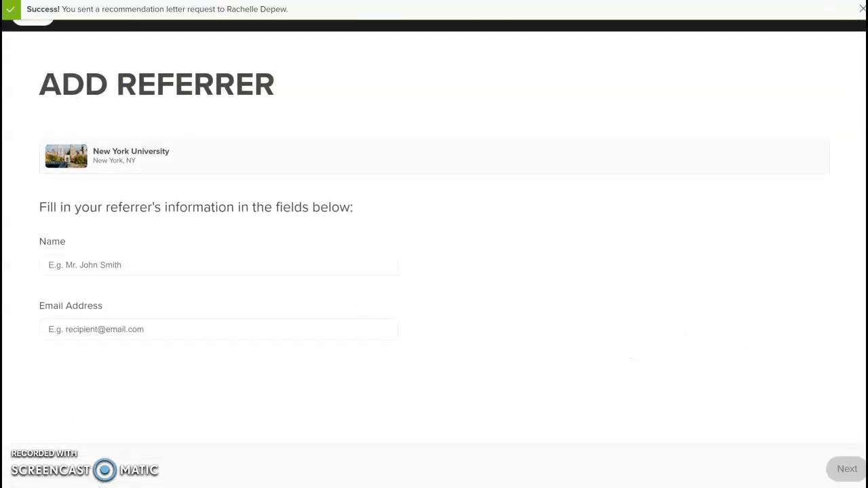
pyautogui.click(135, 263)
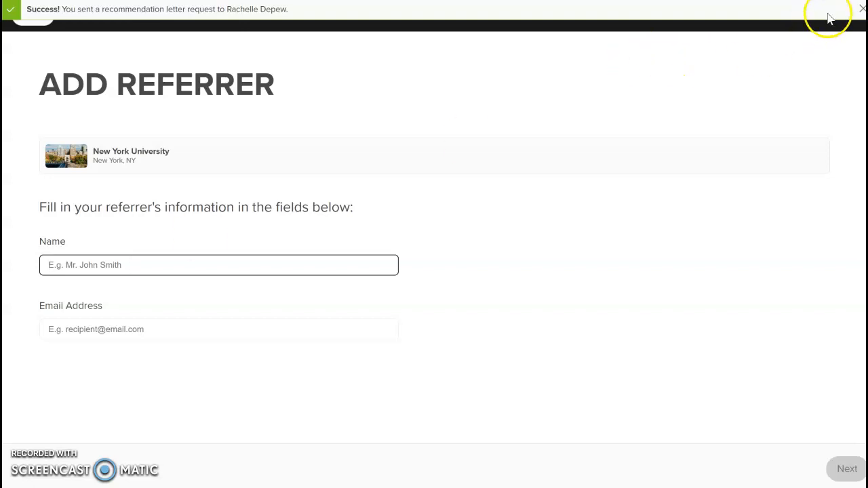
pyautogui.click(861, 9)
pyautogui.click(25, 16)
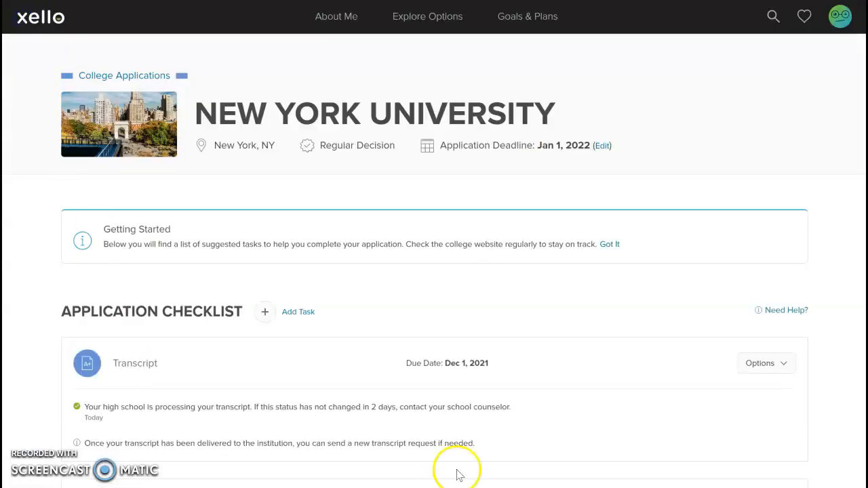
# Mark the NYU ACT/SAT Exam Score task complete and return to College Applications.
pyautogui.scroll(-5, 199, 293)
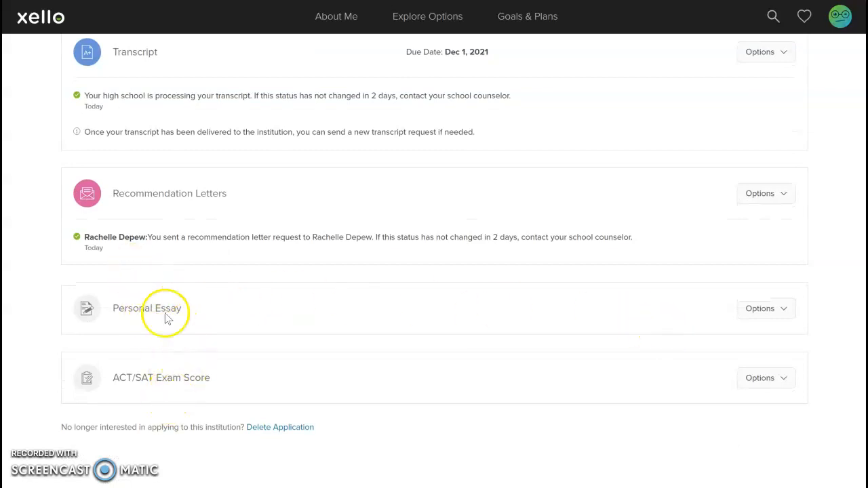
pyautogui.click(757, 381)
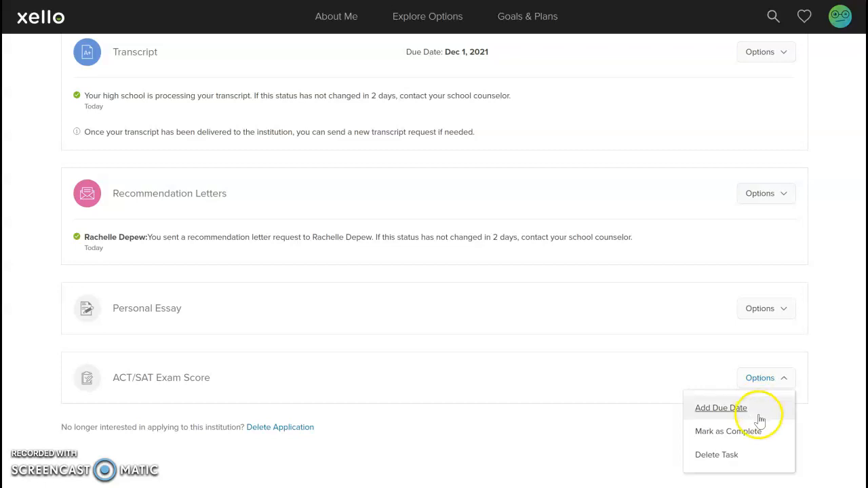
pyautogui.click(731, 434)
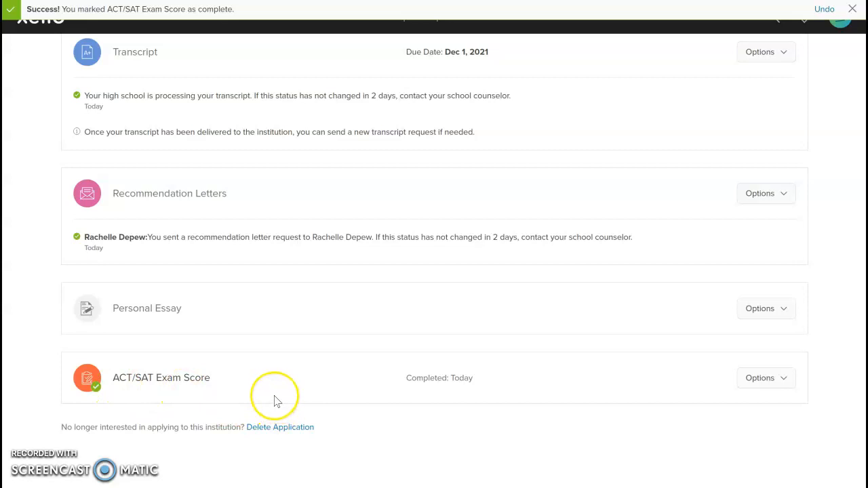
pyautogui.click(341, 364)
pyautogui.scroll(5, 341, 365)
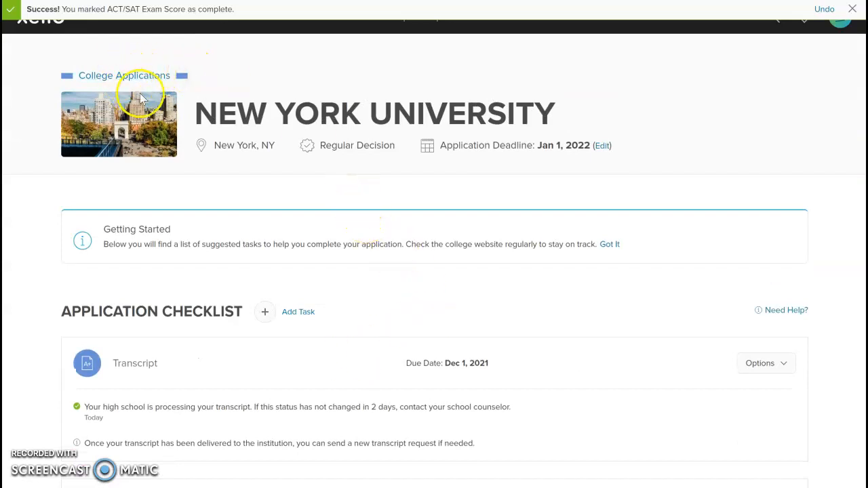
pyautogui.click(126, 76)
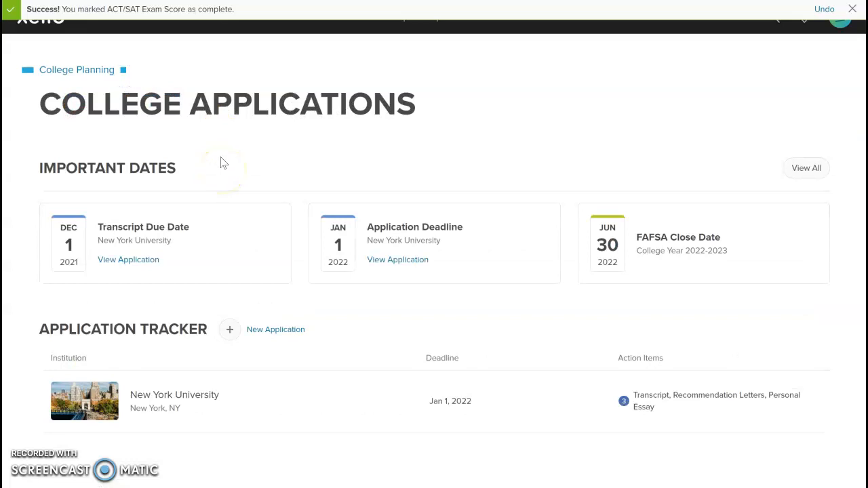
# Start a new application and select Sterling College, Sterling, KS, after searching 'Sterling C'.
pyautogui.click(270, 333)
pyautogui.click(186, 153)
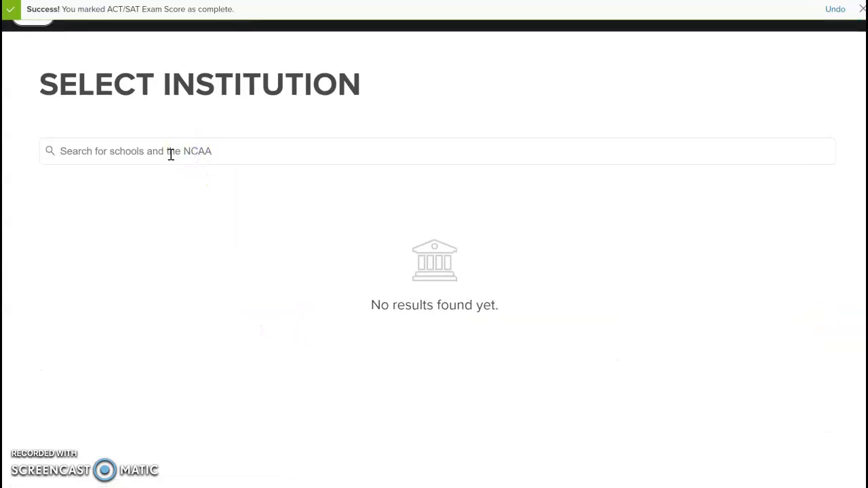
pyautogui.click(169, 147)
pyautogui.write('Sterling C')
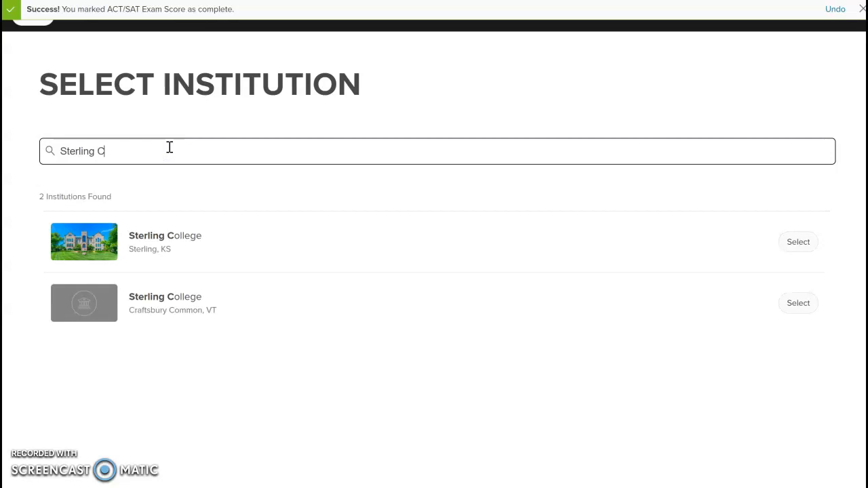
pyautogui.click(174, 246)
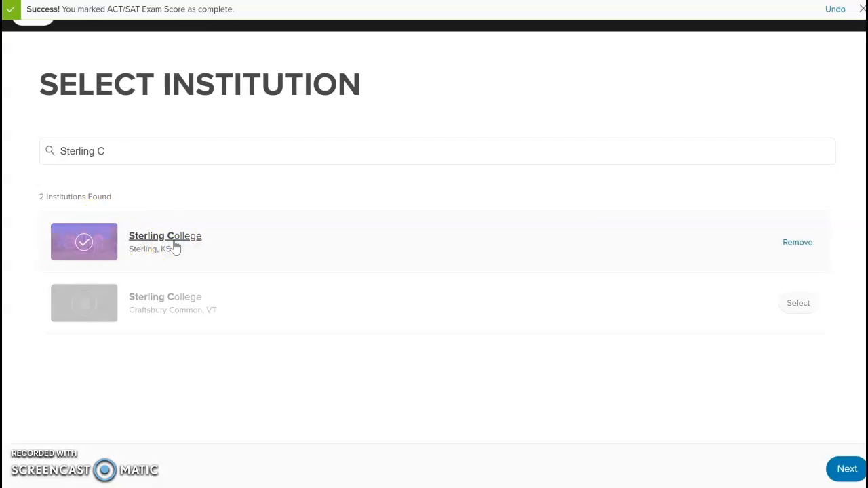
pyautogui.click(846, 469)
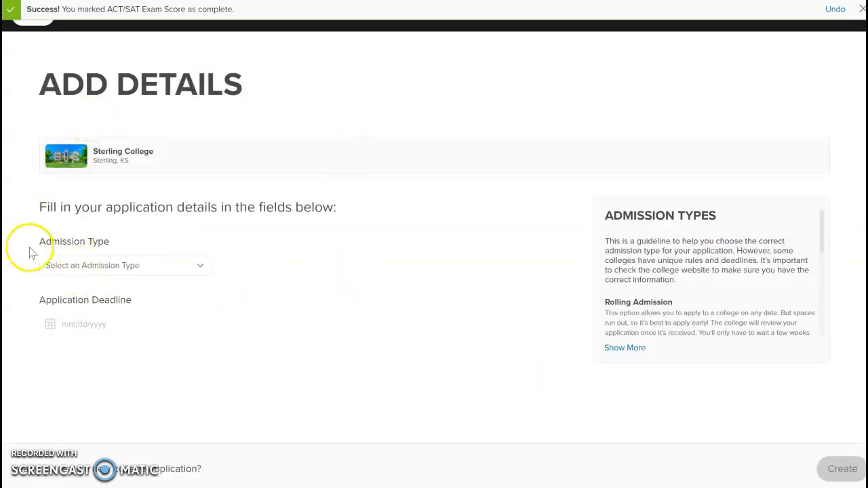
# Set it to Regular Decision with a 01/01/2022 deadline, create it, and return to College Applications.
pyautogui.click(88, 270)
pyautogui.click(89, 318)
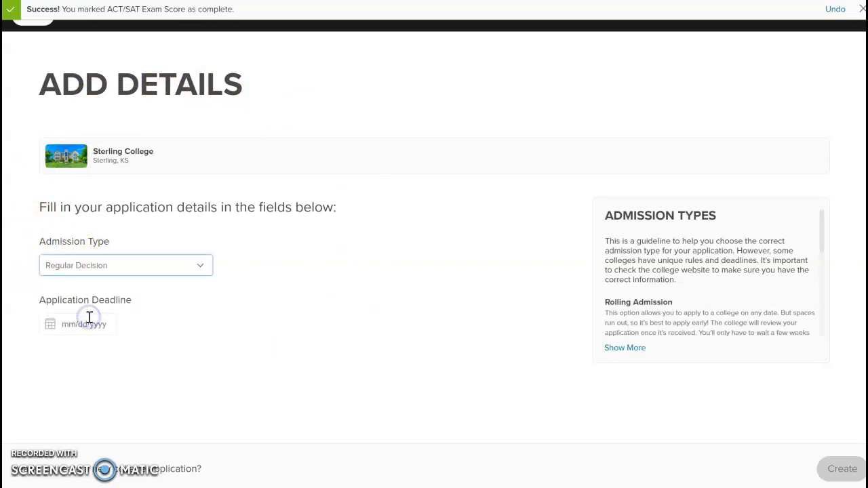
pyautogui.click(91, 323)
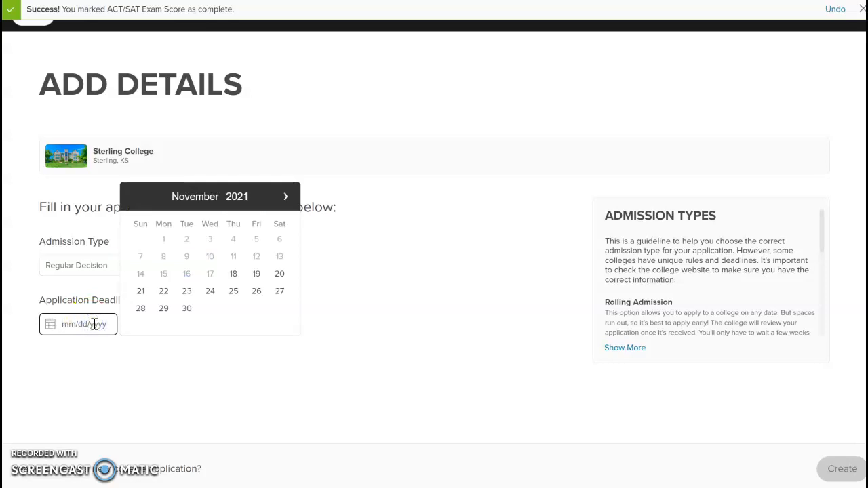
pyautogui.click(285, 197)
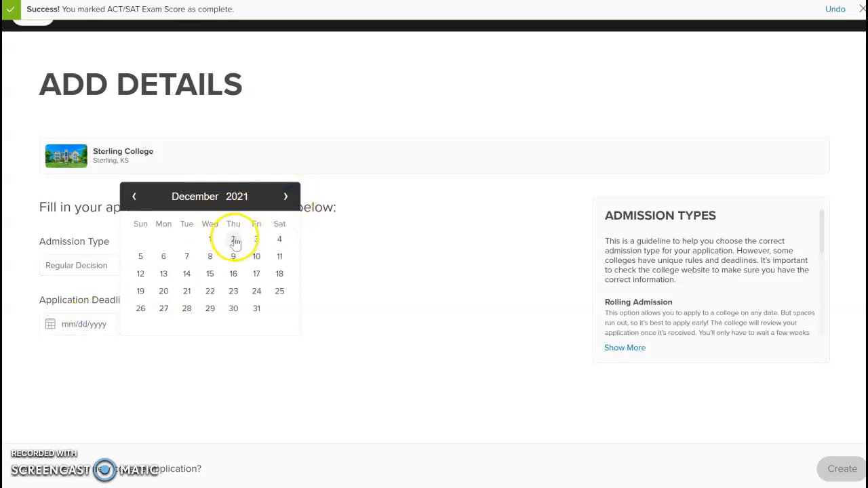
pyautogui.click(286, 196)
pyautogui.click(280, 238)
pyautogui.click(835, 470)
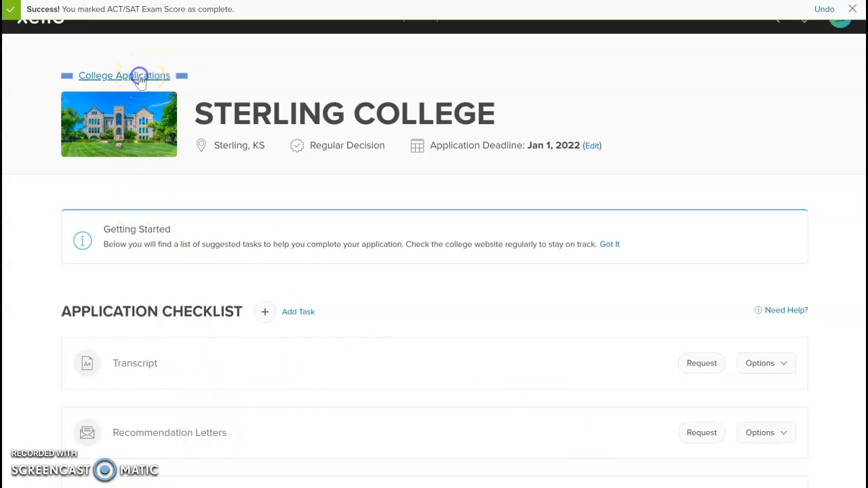
pyautogui.click(136, 75)
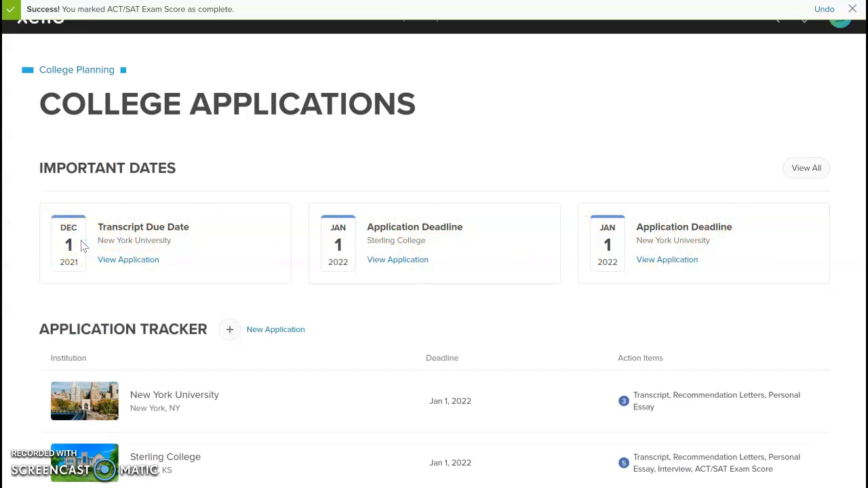
# Return to College Planning and scroll past the NYU and Sterling College applications to Local Scholarships.
pyautogui.click(71, 73)
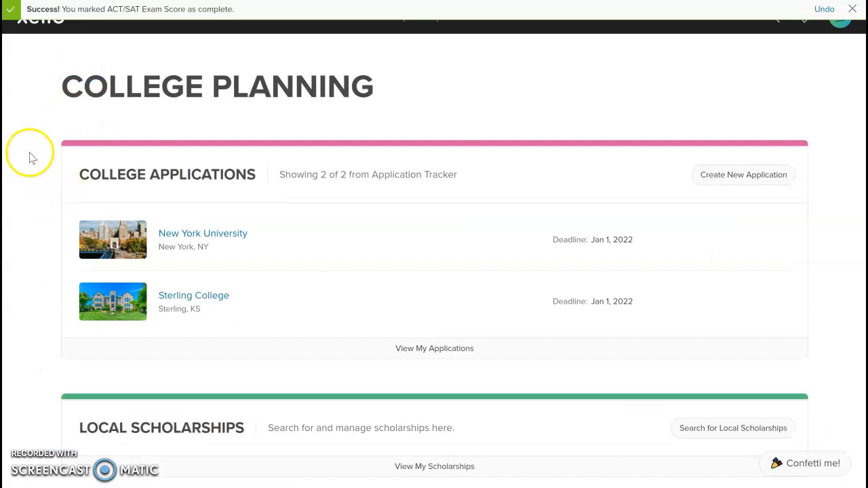
pyautogui.scroll(-3, 31, 156)
pyautogui.scroll(-1, 30, 157)
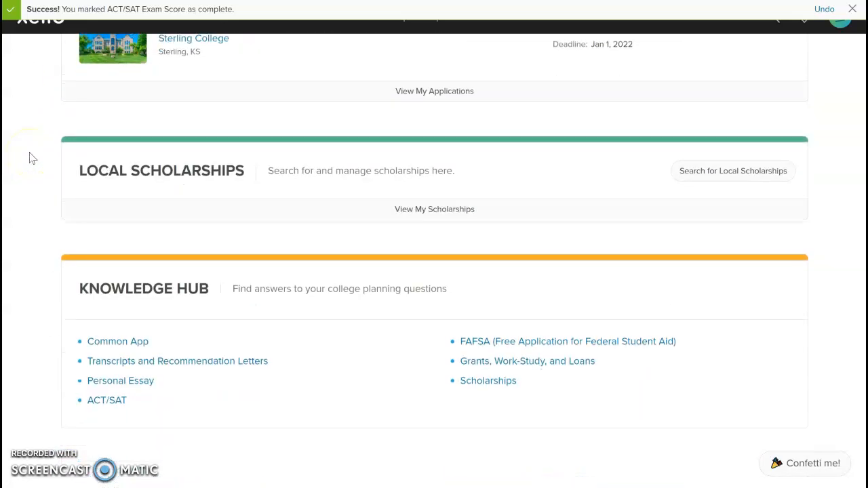
pyautogui.scroll(3, 30, 155)
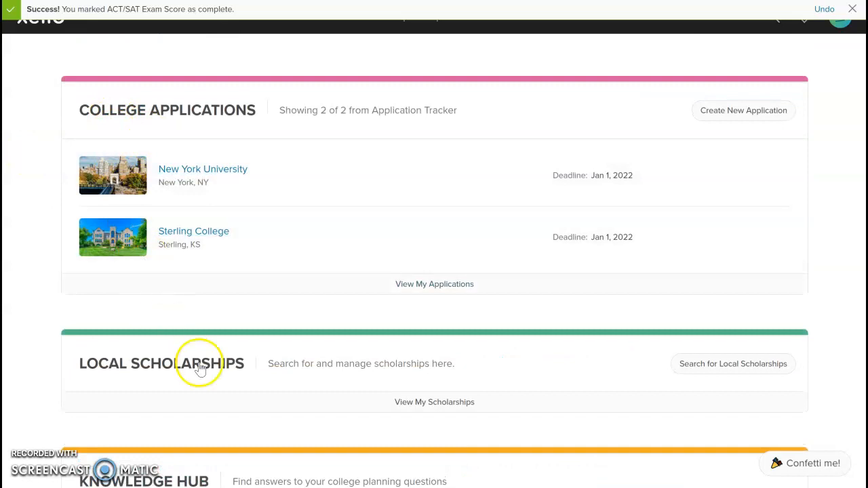
pyautogui.scroll(-1, 207, 366)
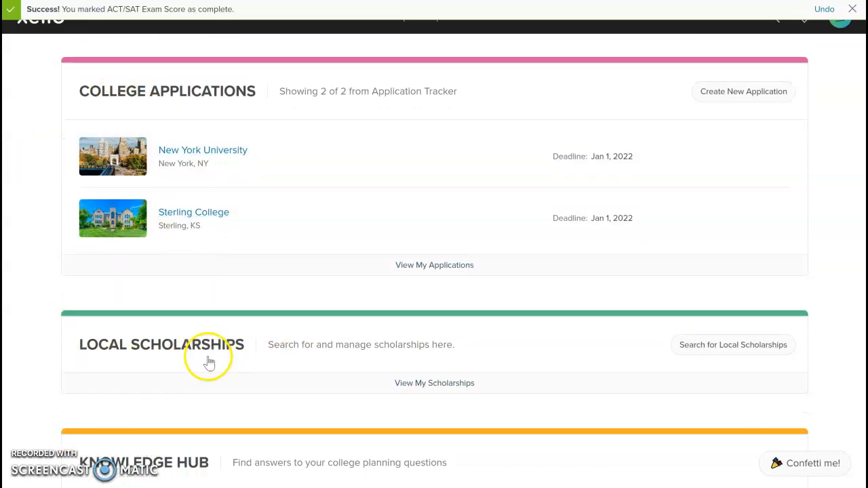
pyautogui.scroll(-2, 209, 363)
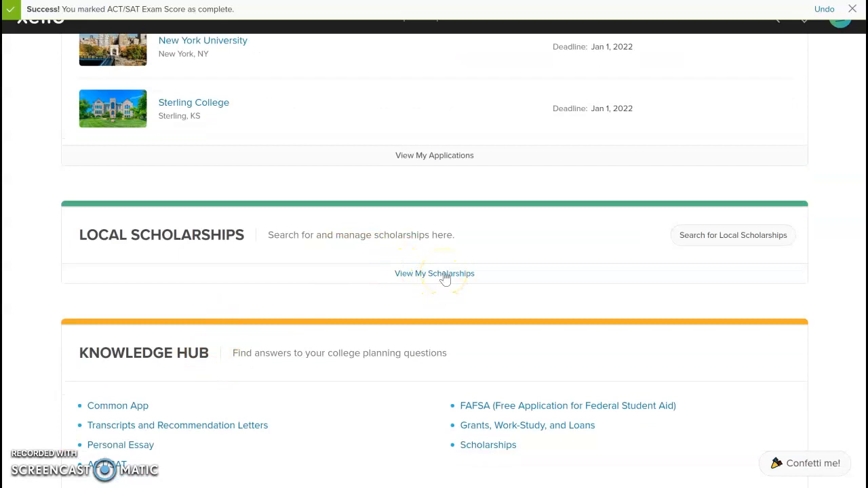
# Go from My Scholarships to Search for Local Scholarships and scroll through the 247 listings.
pyautogui.click(411, 277)
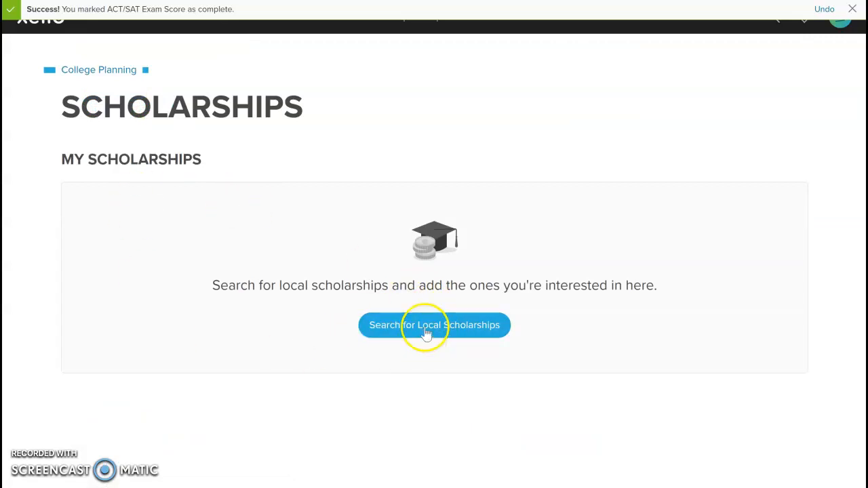
pyautogui.click(426, 333)
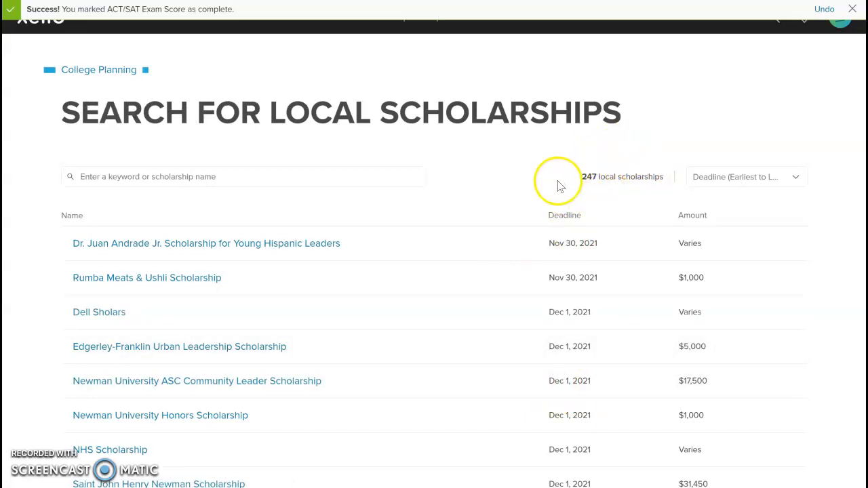
pyautogui.scroll(-1, 505, 210)
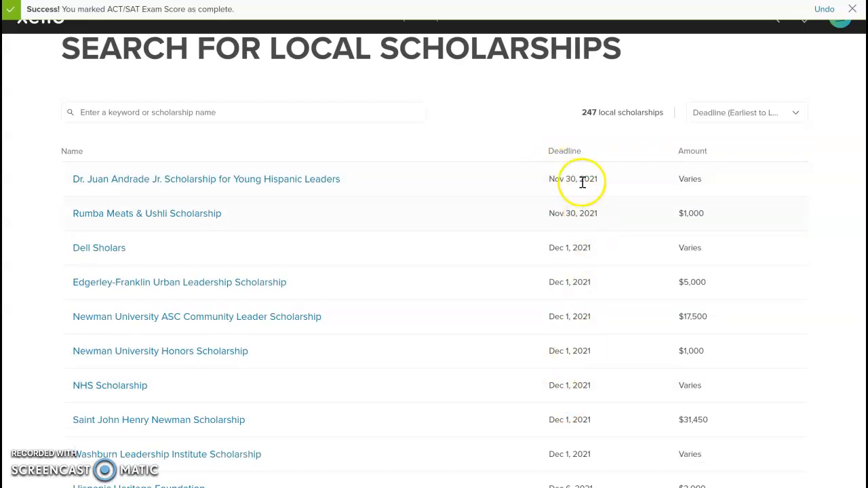
pyautogui.scroll(-2, 579, 219)
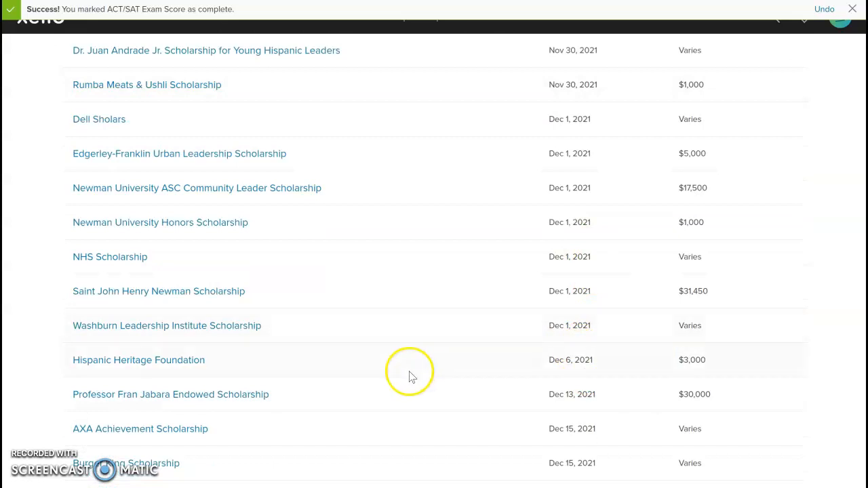
pyautogui.scroll(-1, 285, 384)
pyautogui.scroll(-1, 285, 384)
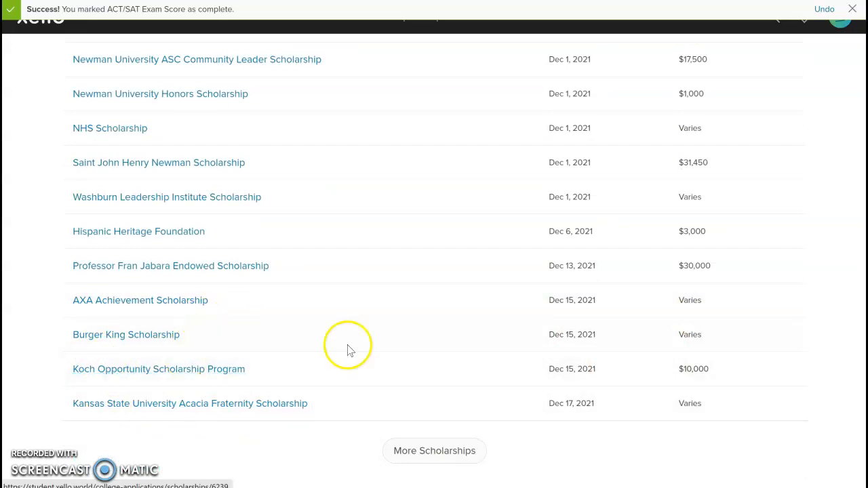
# Open the Koch Opportunity Scholarship Program ($10,000, due Dec 15, 2021) and review its details.
pyautogui.click(156, 370)
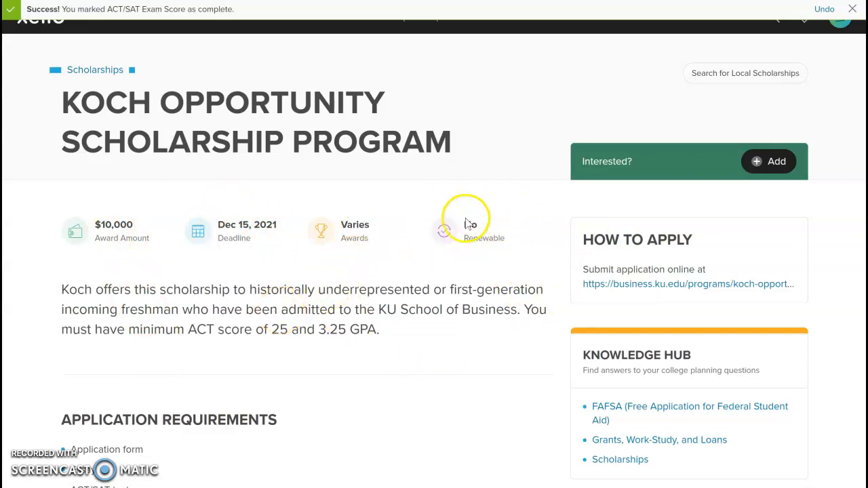
pyautogui.scroll(-3, 334, 337)
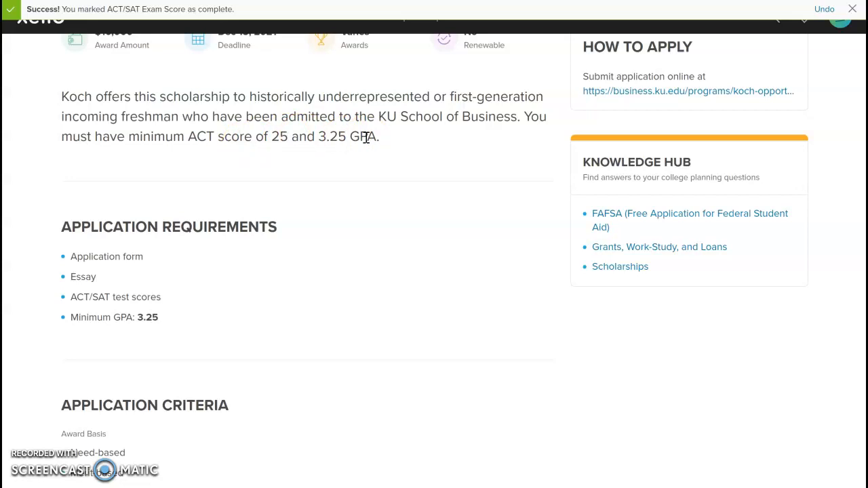
pyautogui.scroll(-4, 366, 138)
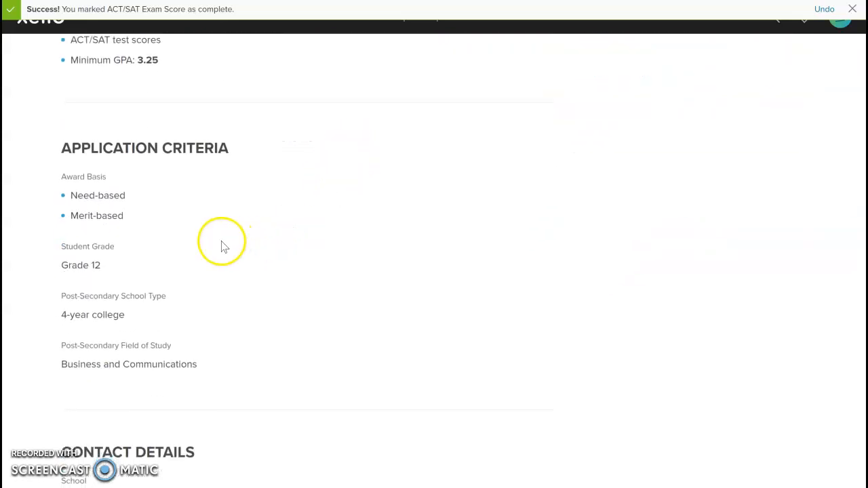
pyautogui.scroll(-1, 203, 238)
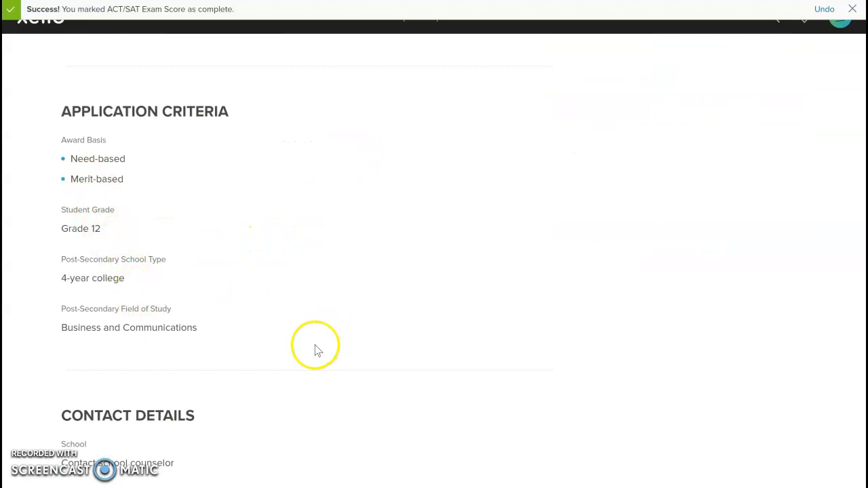
pyautogui.scroll(5, 229, 359)
pyautogui.scroll(3, 228, 358)
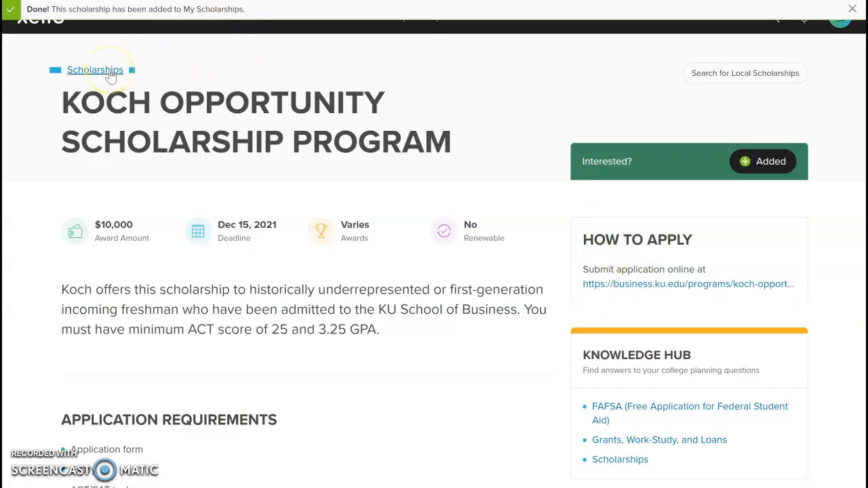
# Return to My Scholarships and check the Koch scholarship's status options, leaving it at Interested.
pyautogui.click(110, 74)
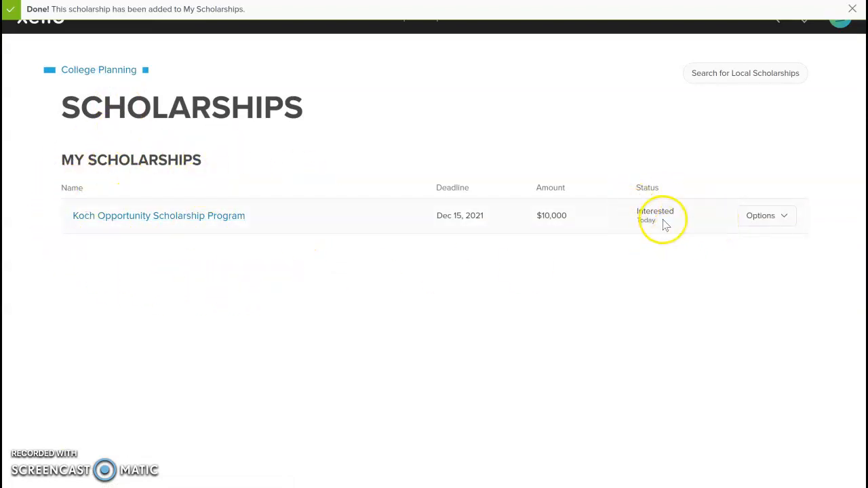
pyautogui.click(752, 218)
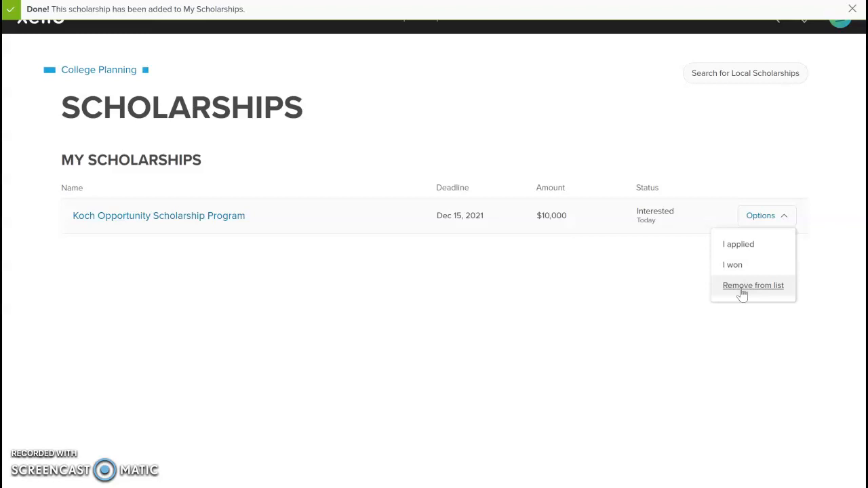
pyautogui.click(585, 288)
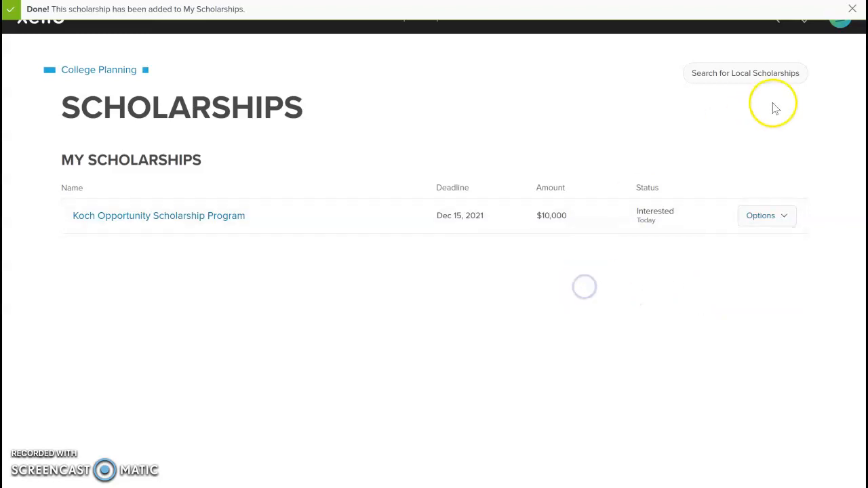